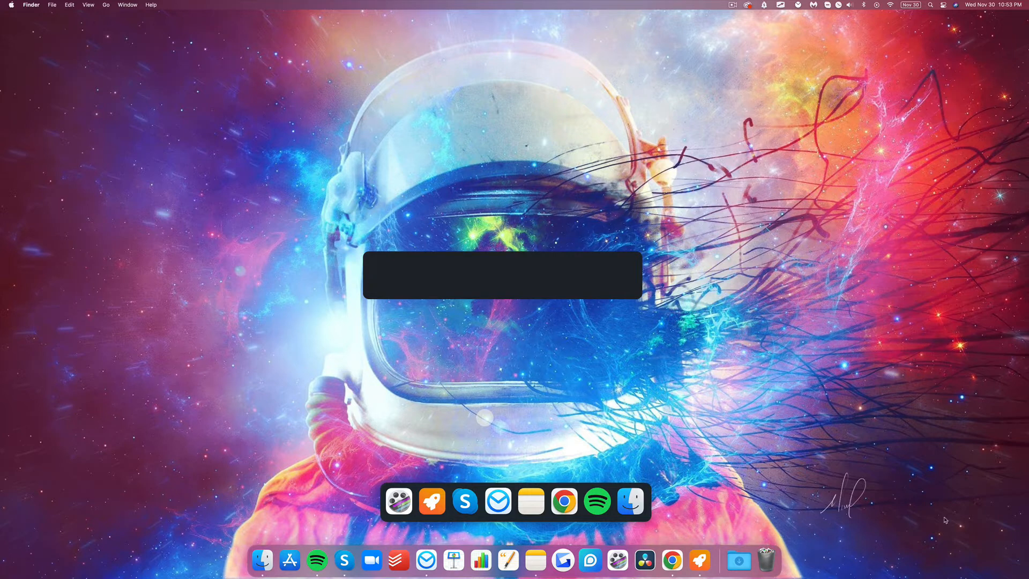
# Reposition the wide empty dock slightly, add a new dock and place it just above the wide one
pyautogui.moveTo(585, 285)
pyautogui.mouseDown()
pyautogui.moveTo(599, 309)
pyautogui.moveTo(543, 299)
pyautogui.moveTo(546, 284)
pyautogui.moveTo(592, 283)
pyautogui.mouseUp()
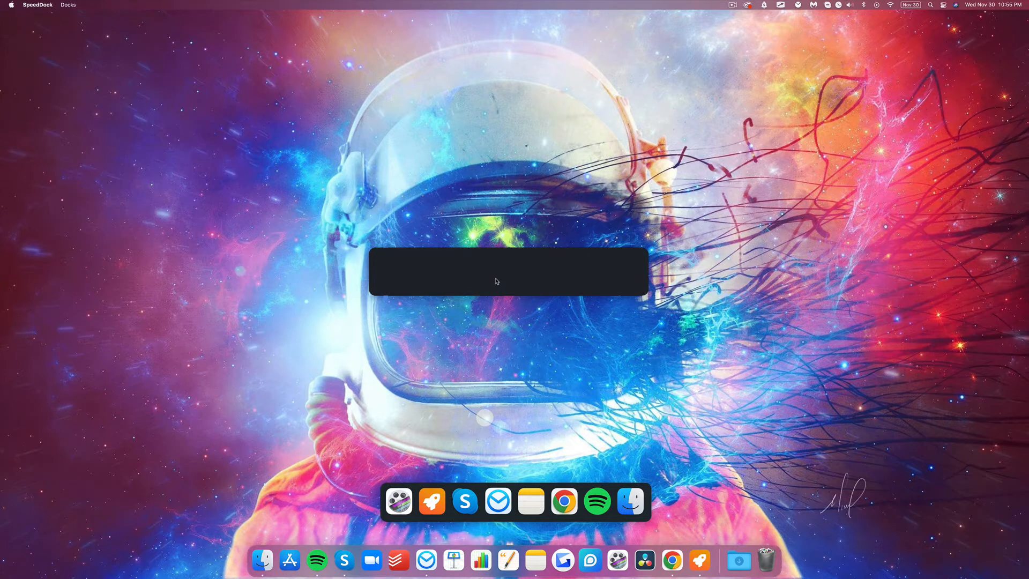
pyautogui.click(69, 5)
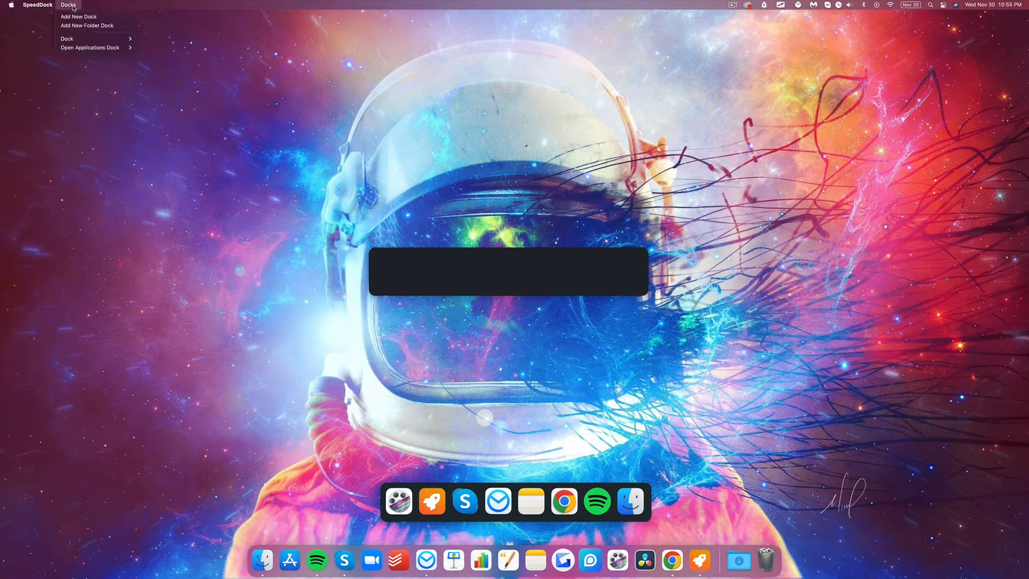
pyautogui.click(105, 20)
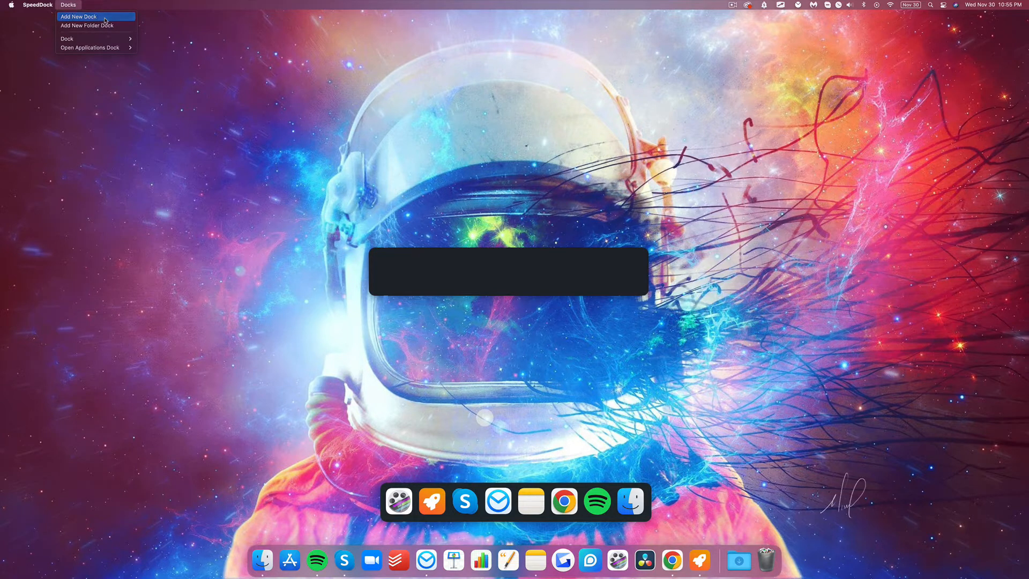
pyautogui.moveTo(483, 31); pyautogui.dragTo(470, 187)
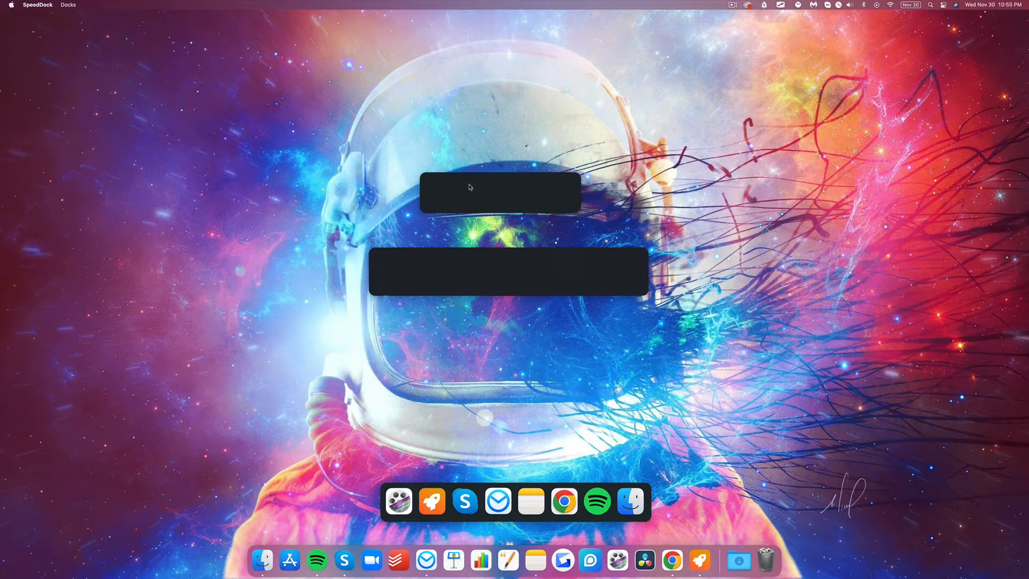
# Add another new dock and place it above the two empty docks
pyautogui.rightClick(497, 261)
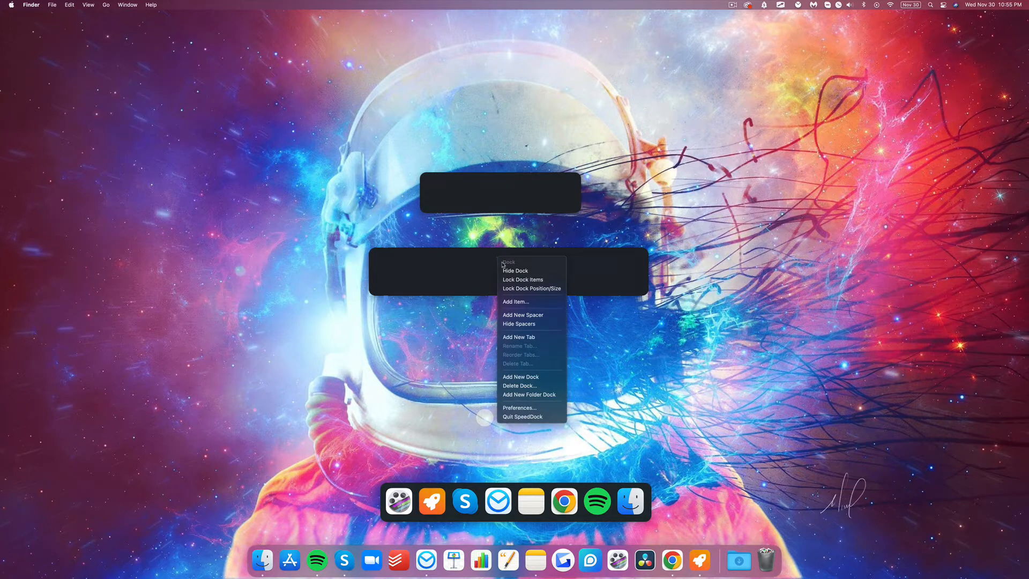
pyautogui.click(535, 377)
pyautogui.moveTo(538, 47); pyautogui.dragTo(519, 143)
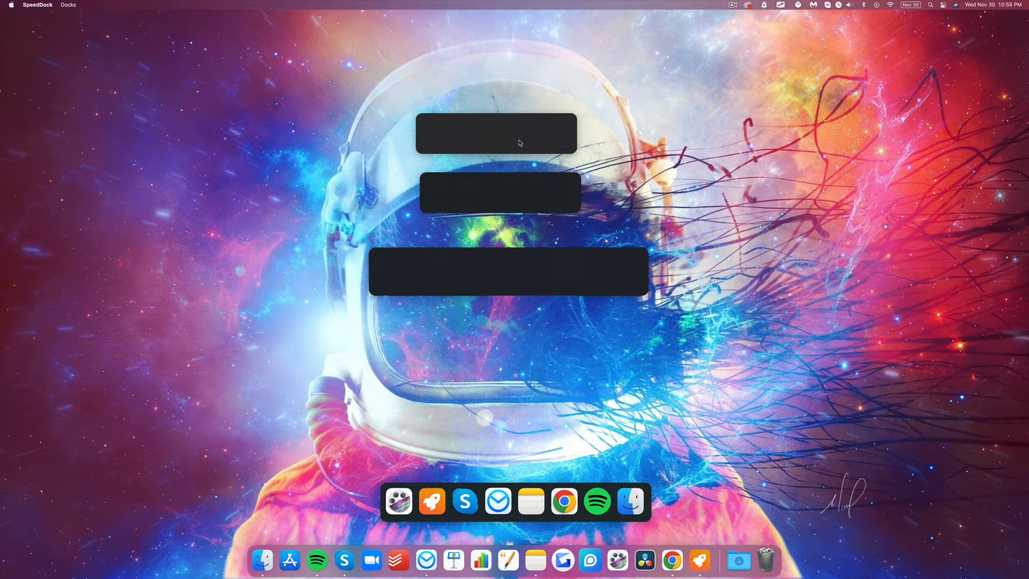
# Delete the topmost empty dock
pyautogui.rightClick(505, 134)
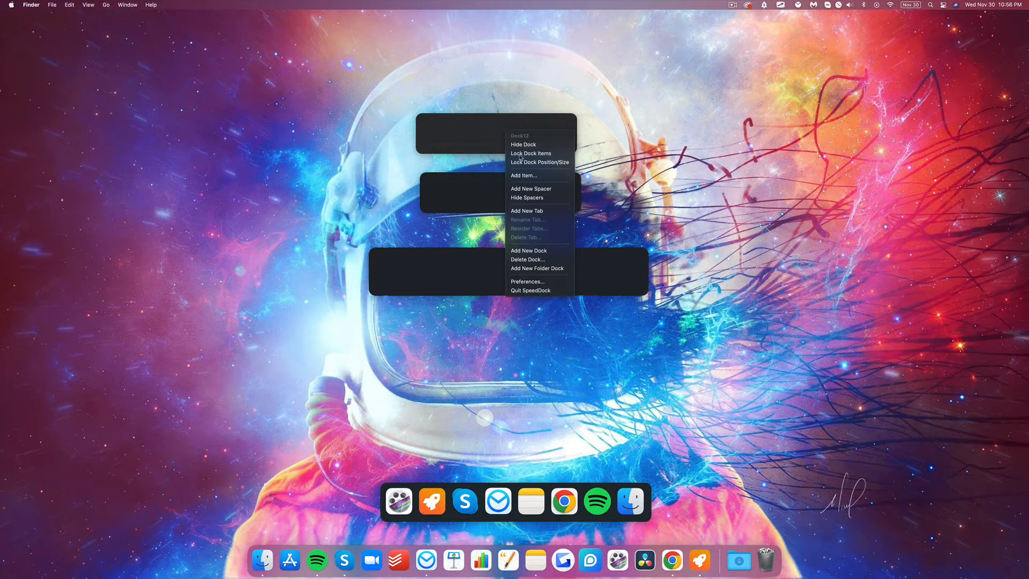
pyautogui.click(539, 259)
pyautogui.click(532, 196)
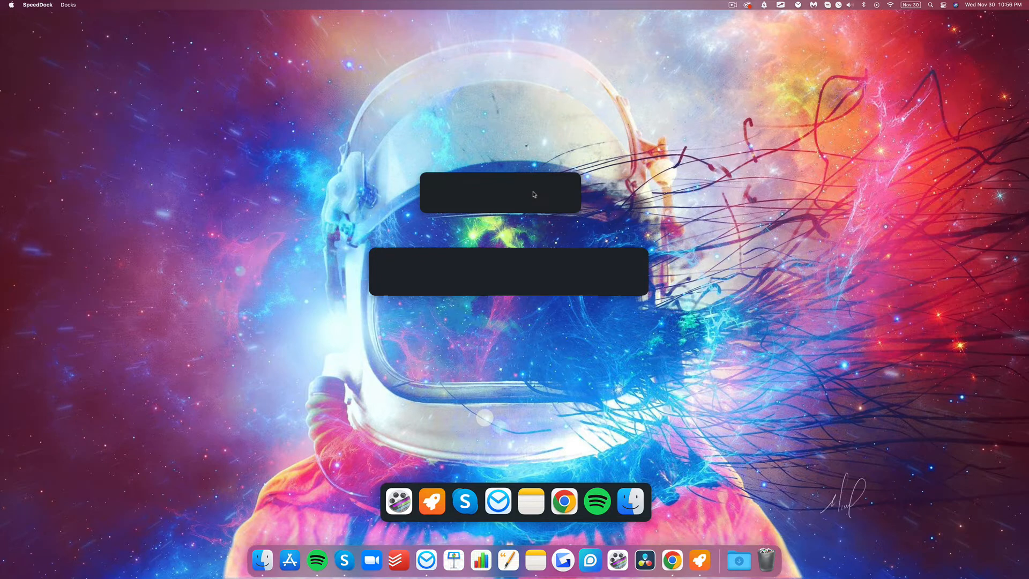
# Move the wide dock a little lower and add the Music application to it
pyautogui.moveTo(535, 273); pyautogui.dragTo(538, 296)
pyautogui.rightClick(538, 295)
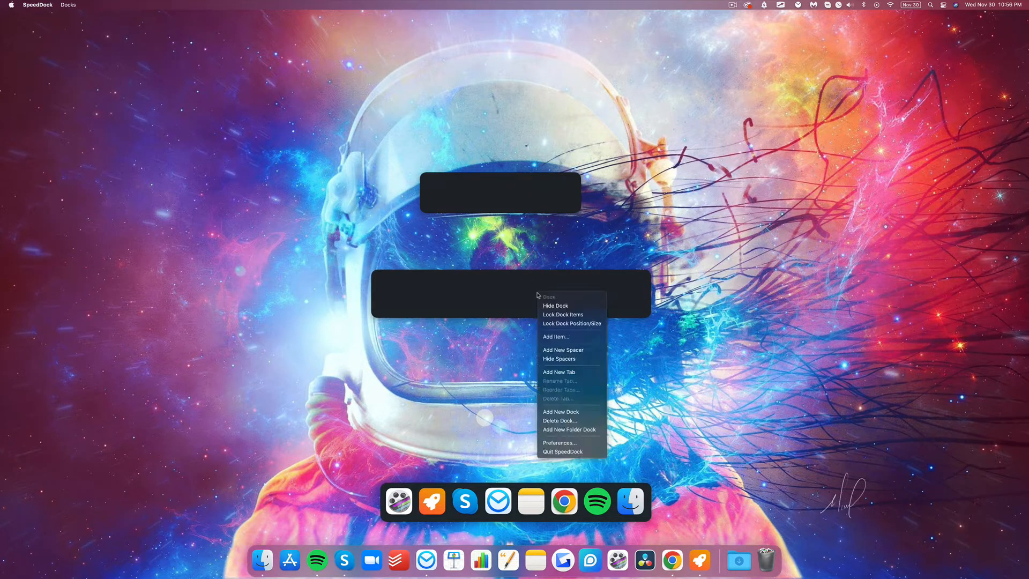
pyautogui.click(576, 340)
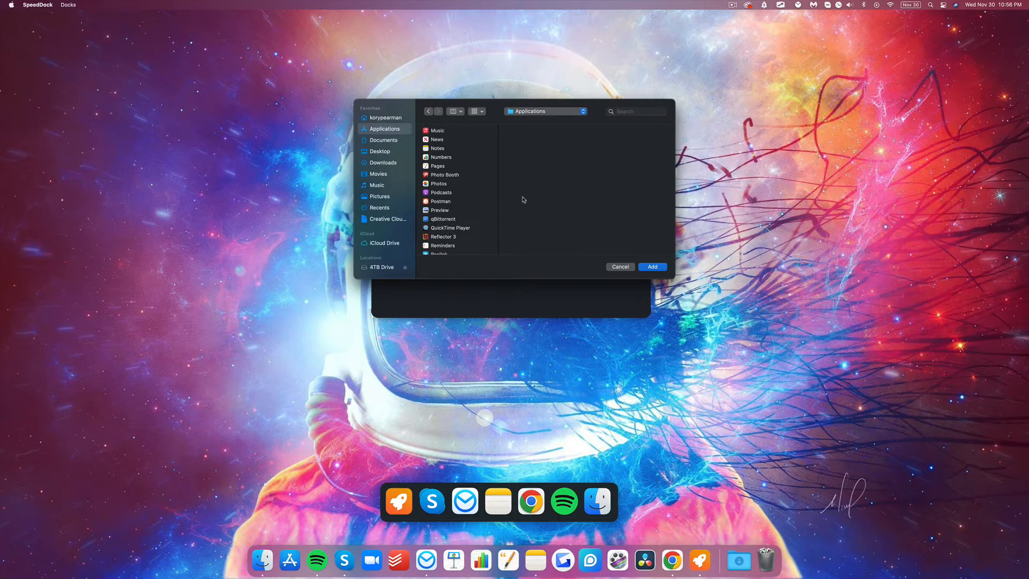
pyautogui.click(449, 133)
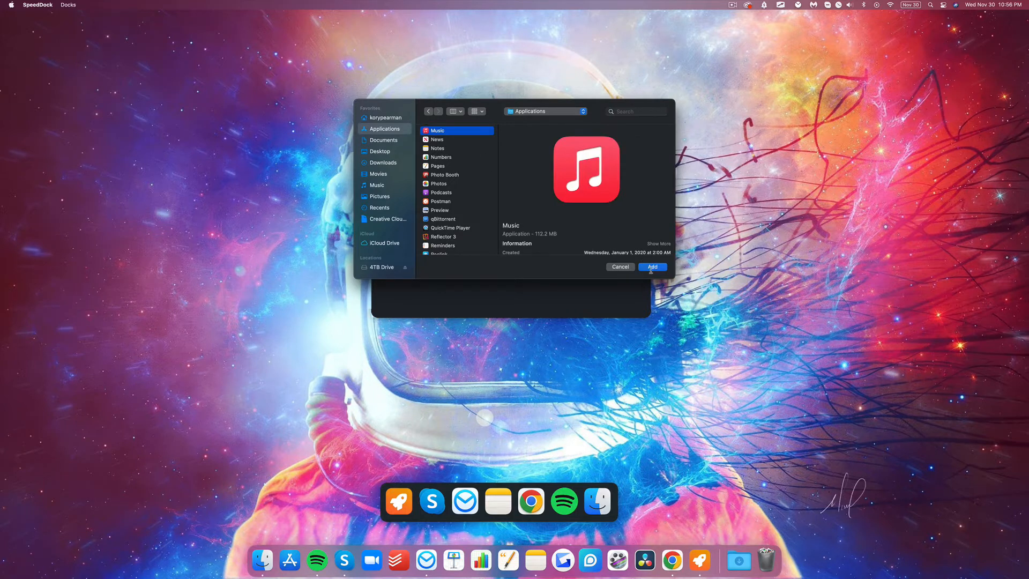
pyautogui.click(650, 268)
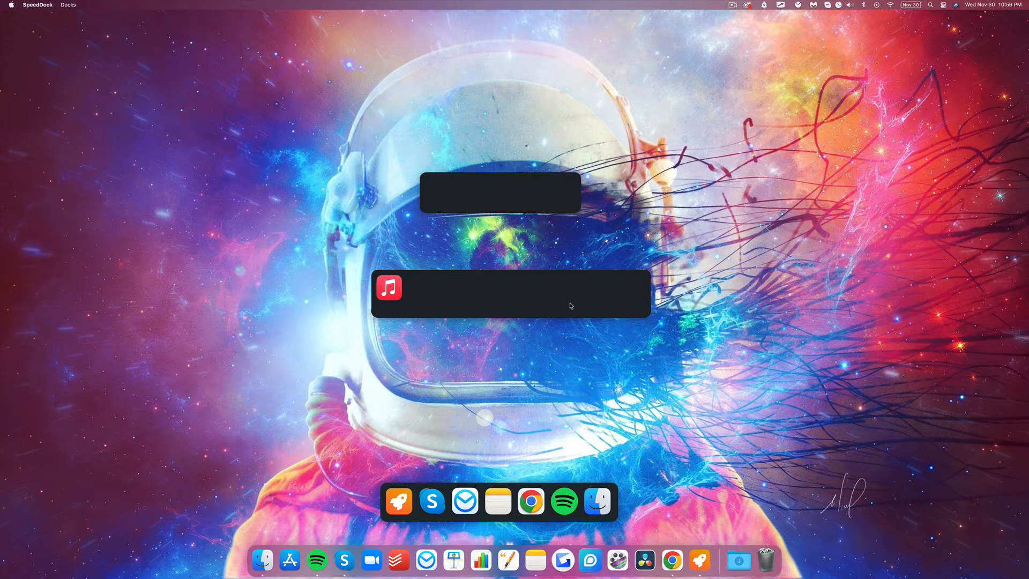
# Add the Books application to the wide dock beside Music
pyautogui.rightClick(543, 302)
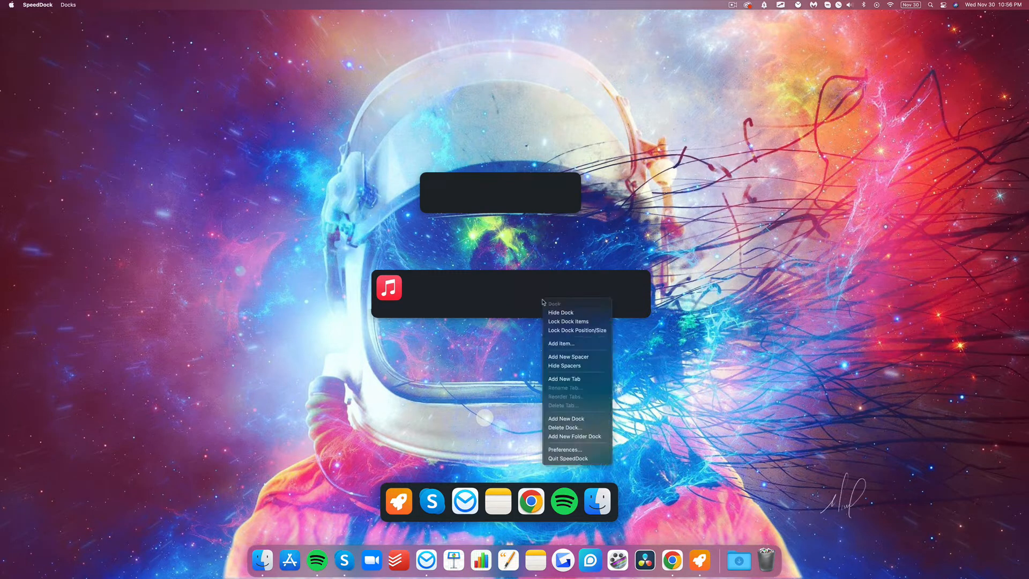
pyautogui.click(560, 343)
pyautogui.scroll(-1, 459, 219)
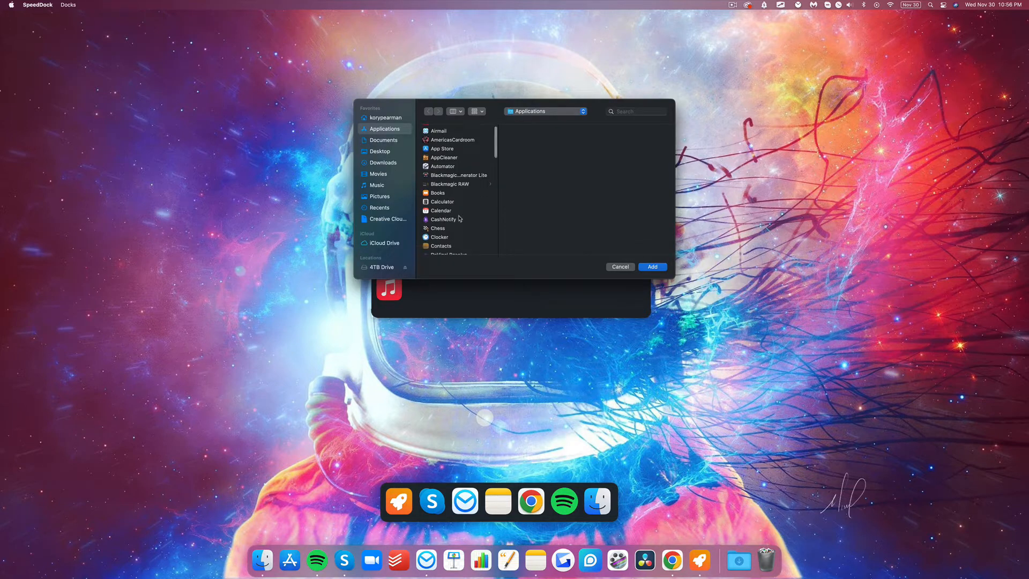
pyautogui.click(455, 201)
pyautogui.click(461, 193)
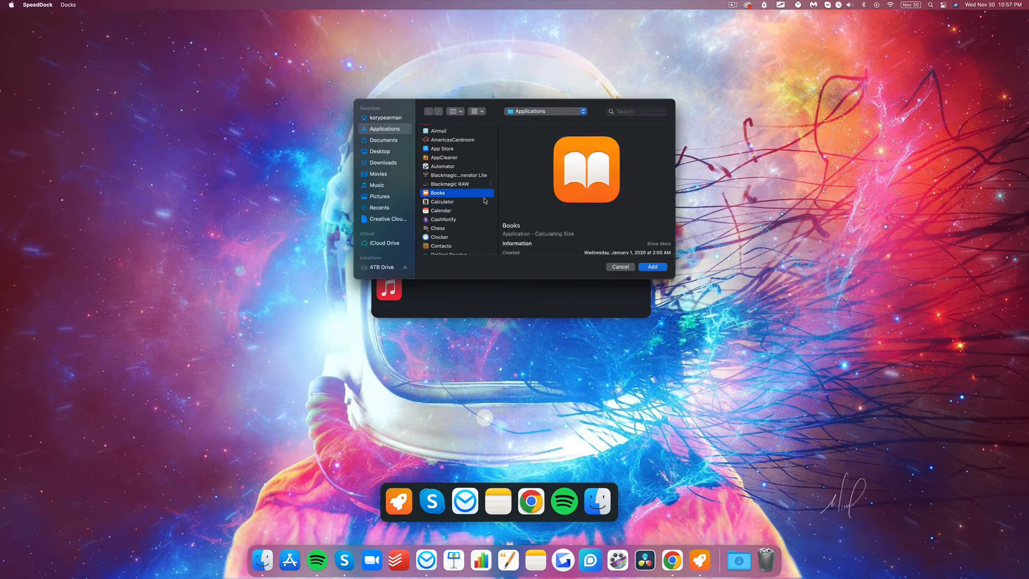
pyautogui.click(650, 266)
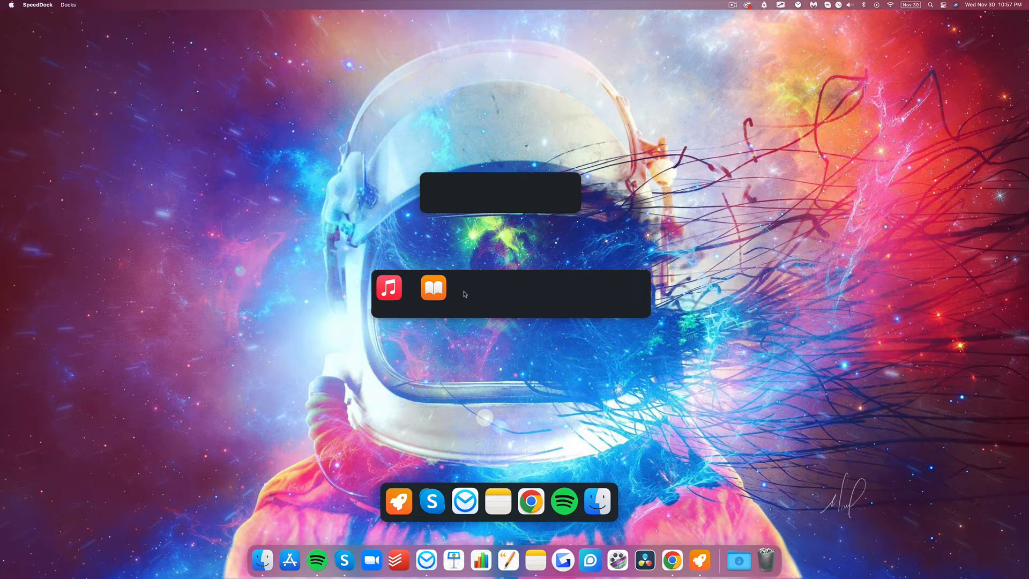
# Remove the Books item from the wide dock
pyautogui.rightClick(435, 291)
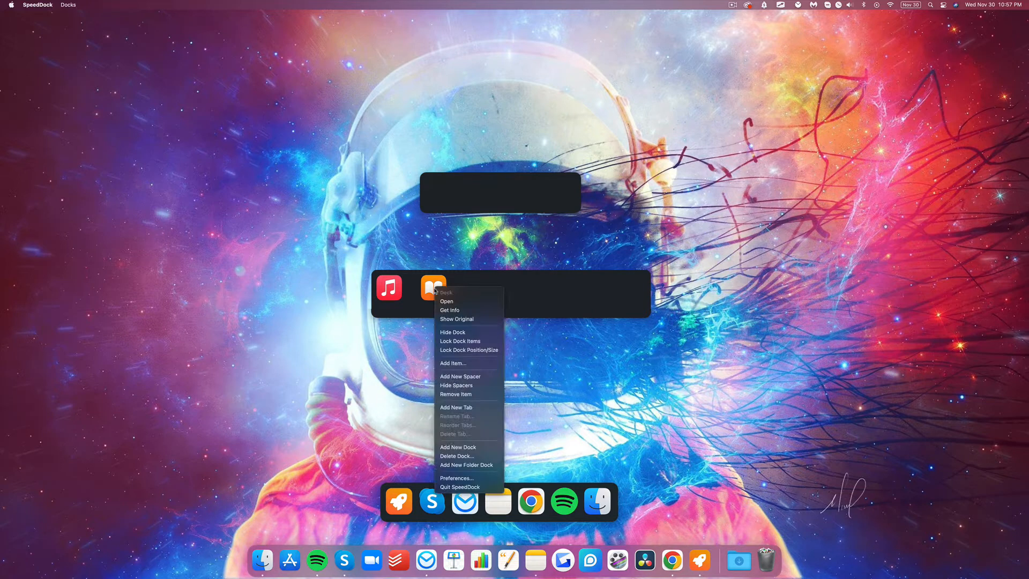
pyautogui.click(471, 397)
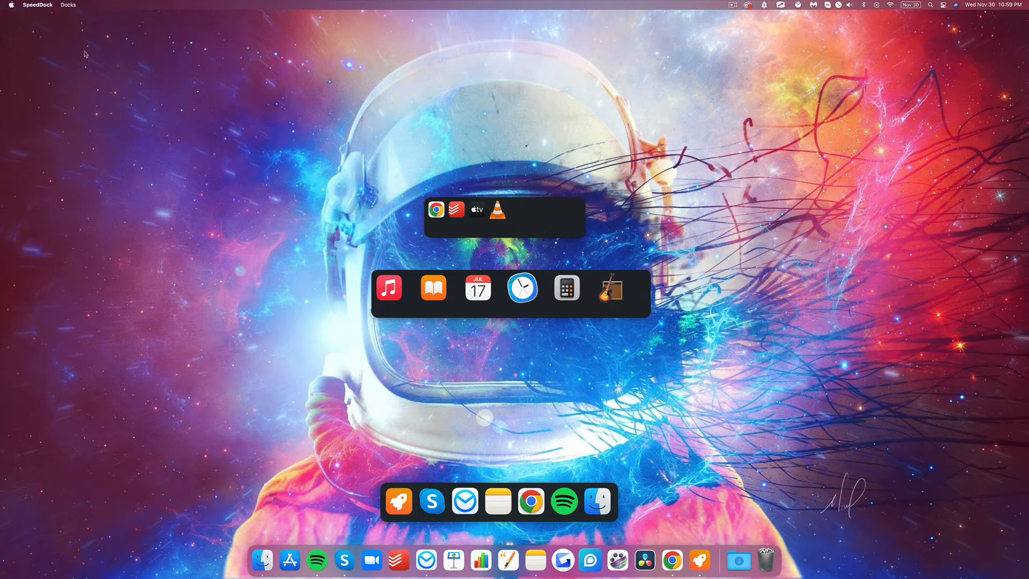
# Open the SpeedDock preferences and arrange the window beside the two upper docks so that nothing overlaps
pyautogui.click(42, 5)
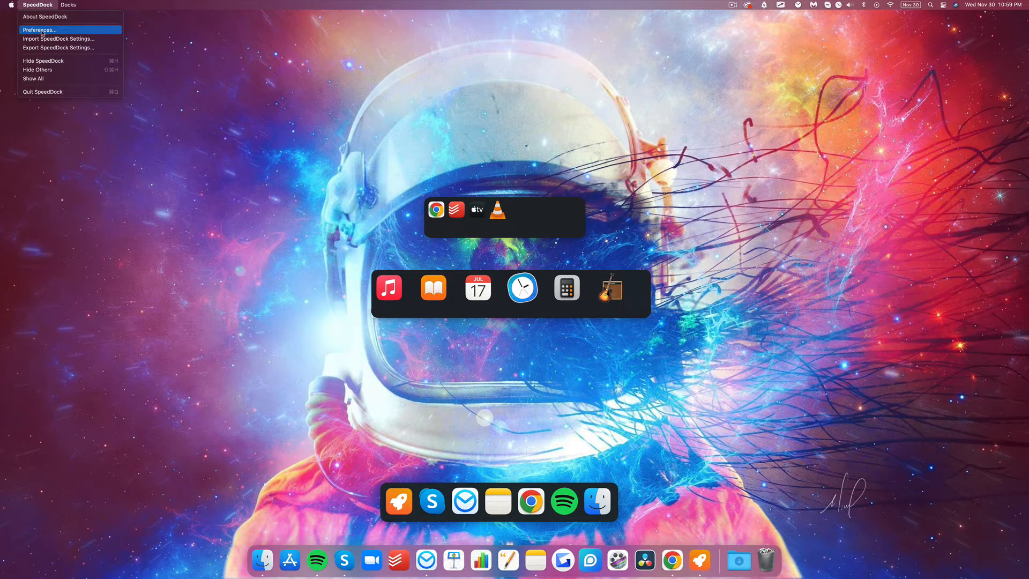
pyautogui.rightClick(572, 227)
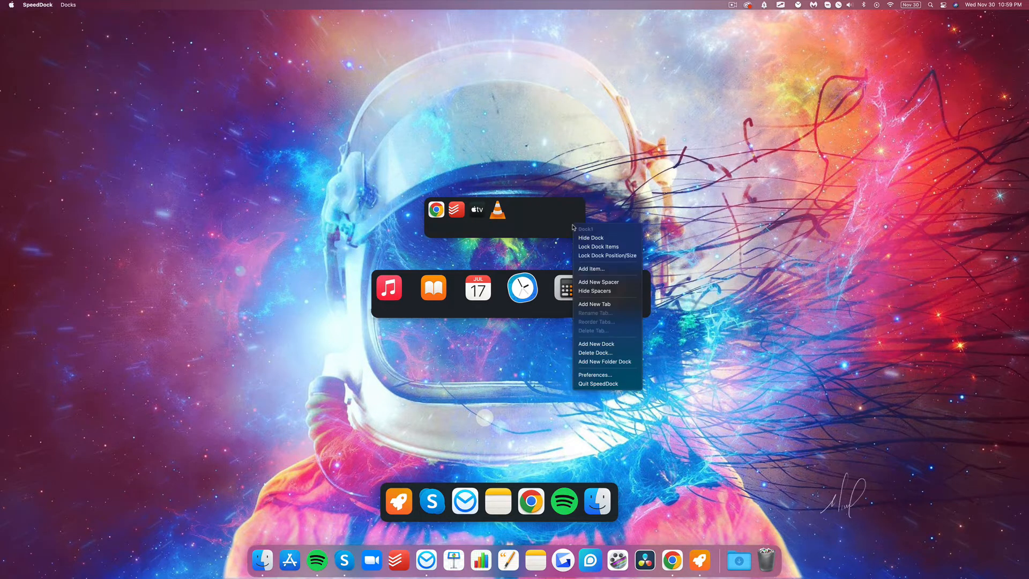
pyautogui.click(595, 376)
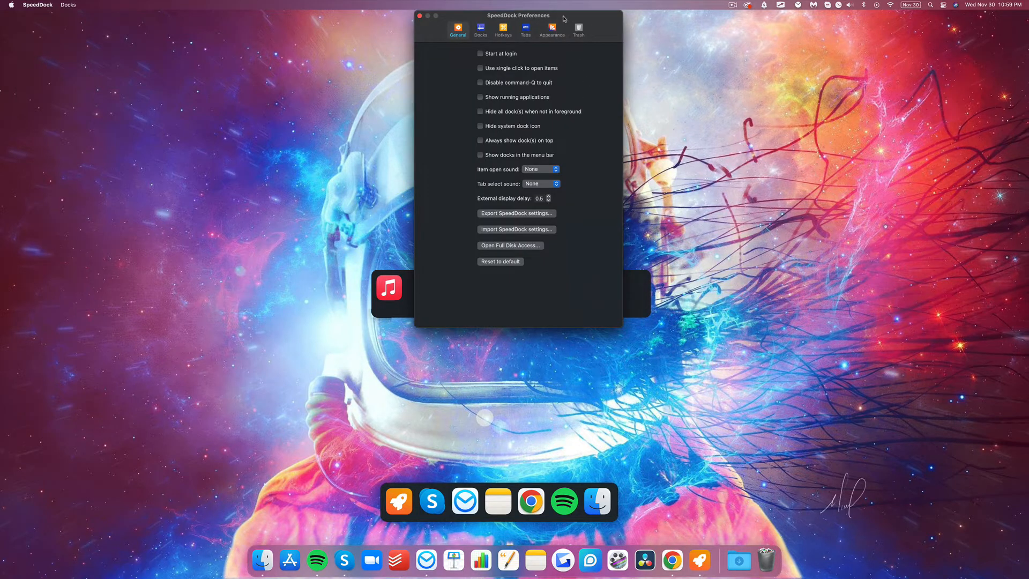
pyautogui.moveTo(564, 18); pyautogui.dragTo(775, 107)
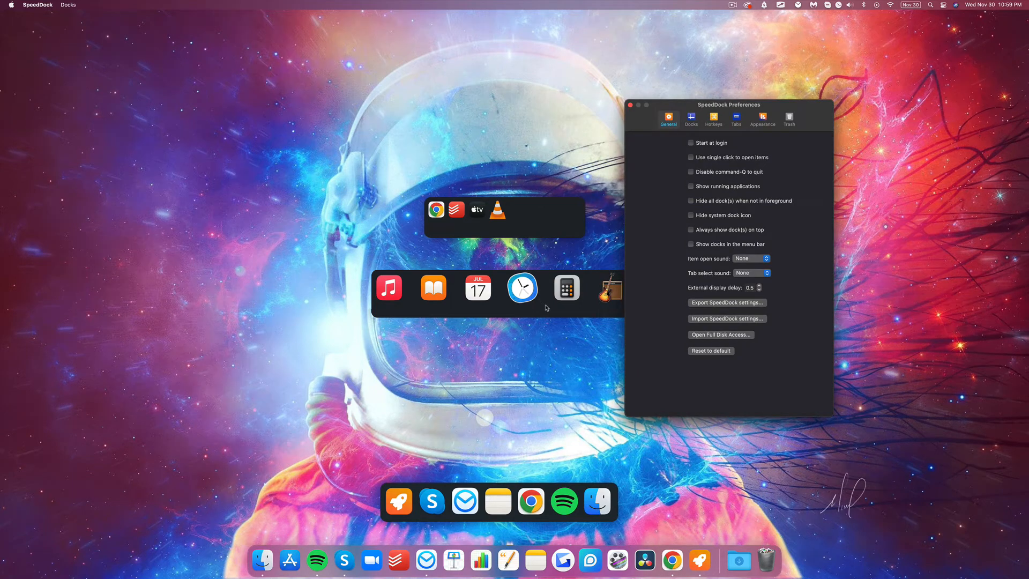
pyautogui.moveTo(548, 310); pyautogui.dragTo(486, 323)
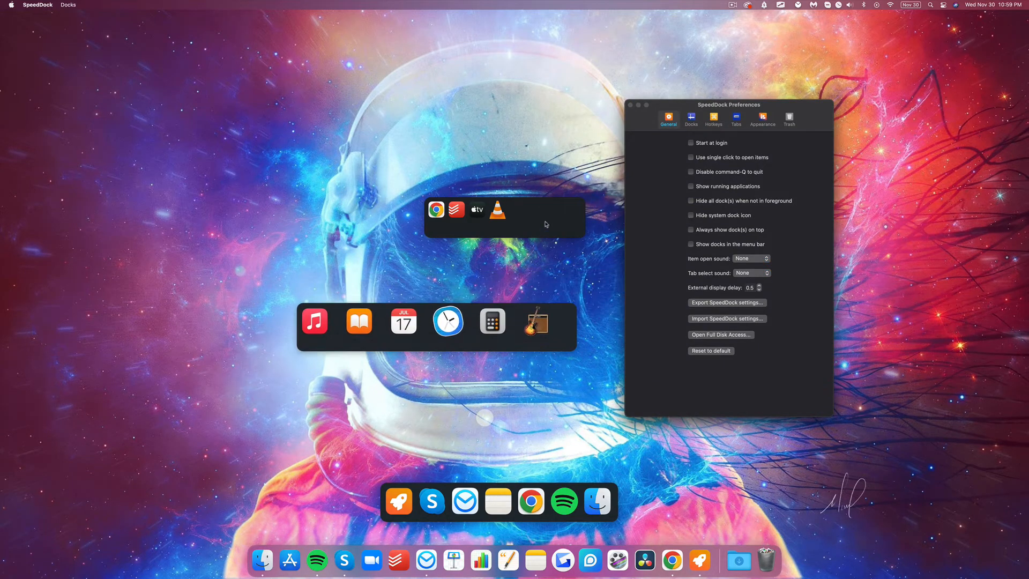
pyautogui.moveTo(546, 224); pyautogui.dragTo(476, 240)
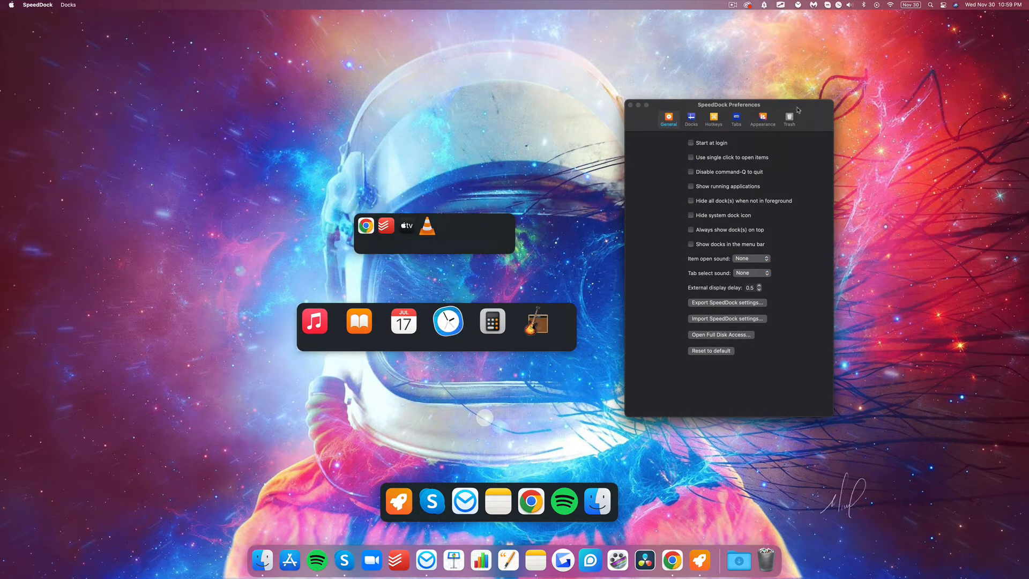
pyautogui.moveTo(774, 114); pyautogui.dragTo(744, 138)
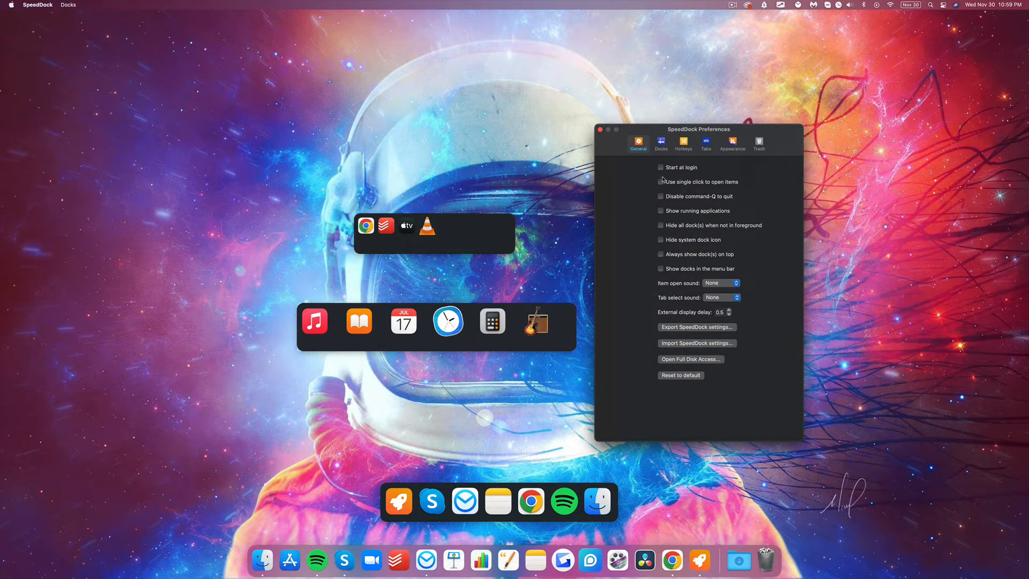
# Increase the icon size of Dock1 in the dock settings
pyautogui.click(661, 143)
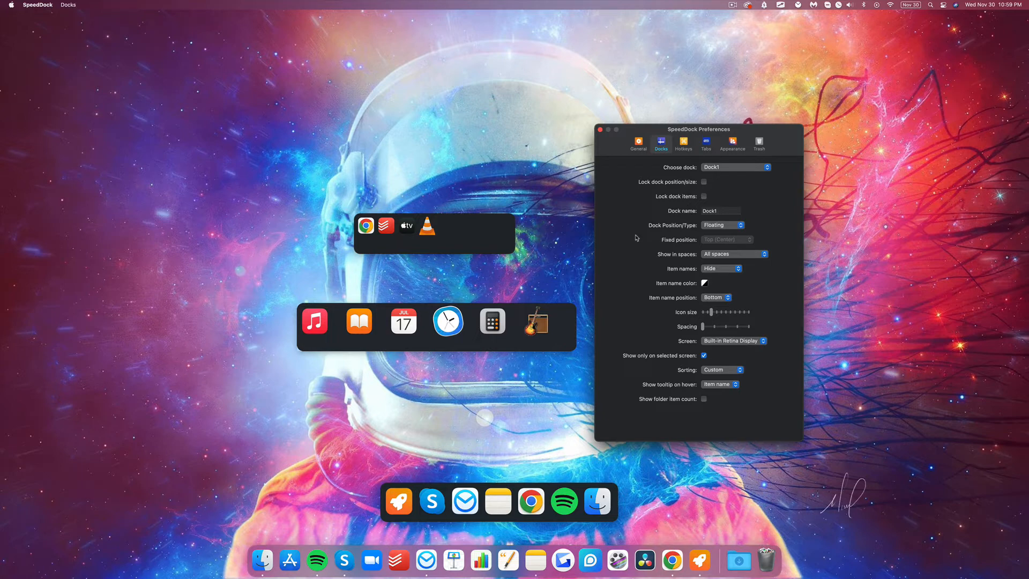
pyautogui.click(728, 170)
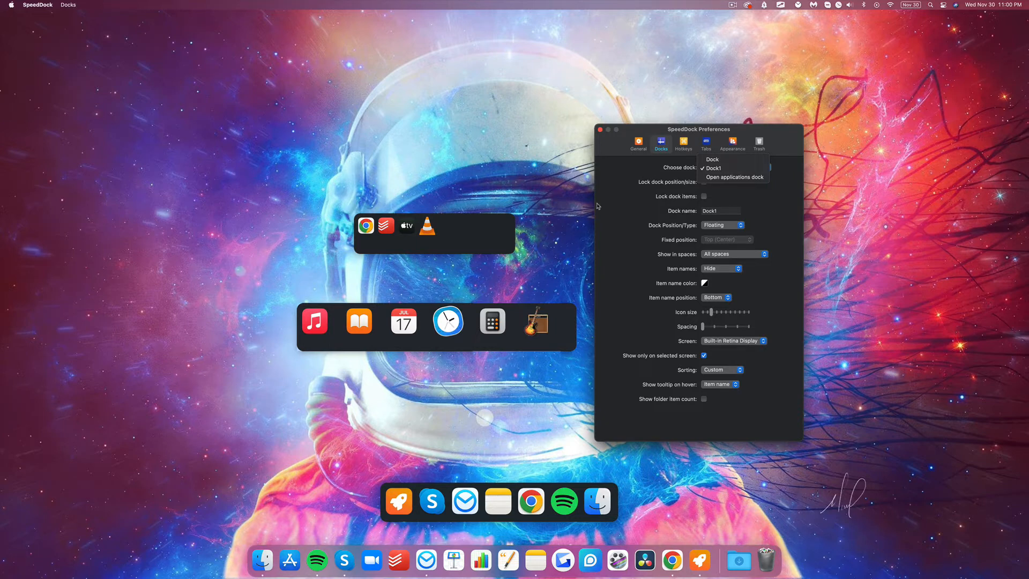
pyautogui.click(627, 208)
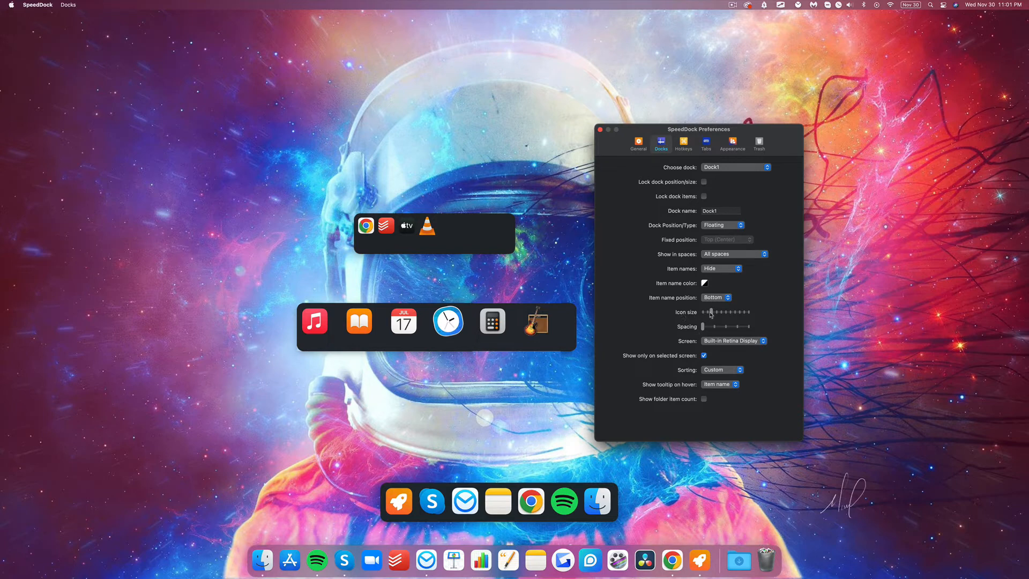
pyautogui.moveTo(723, 315)
pyautogui.mouseDown()
pyautogui.moveTo(706, 316)
pyautogui.moveTo(718, 319)
pyautogui.mouseUp()
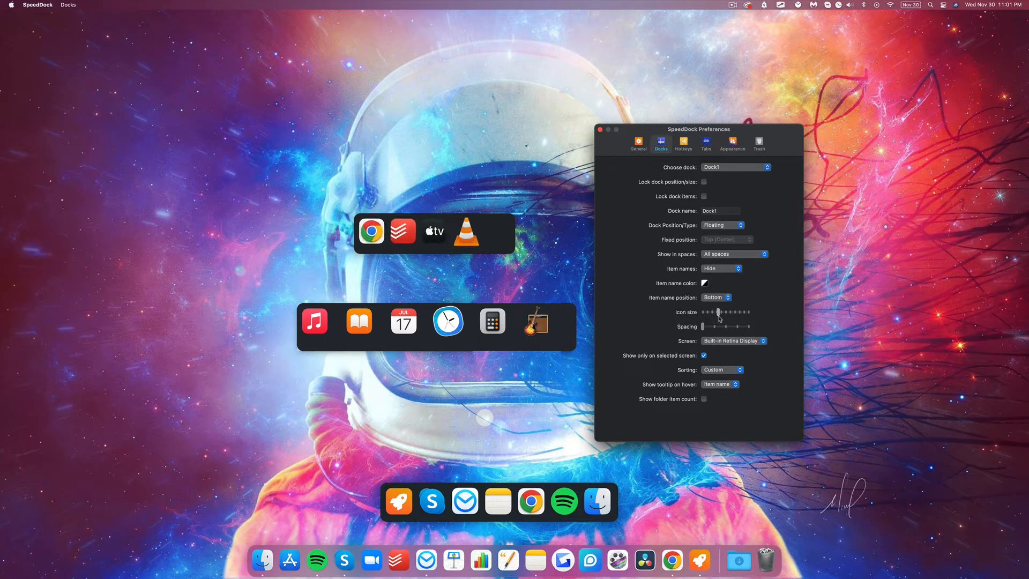
# Rename Dock1 as Entertainment
pyautogui.click(716, 210)
pyautogui.moveTo(716, 210); pyautogui.dragTo(704, 213)
pyautogui.write('Entertainment')
# Switch to the settings of the dock named Dock, reduce its icon size slightly and rename it Utilities
pyautogui.click(724, 169)
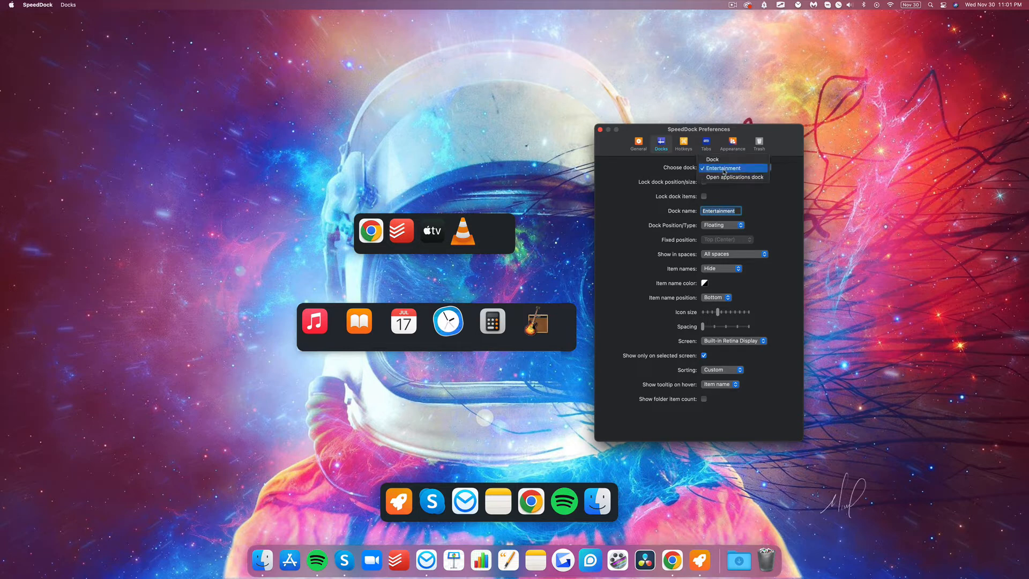
pyautogui.click(720, 159)
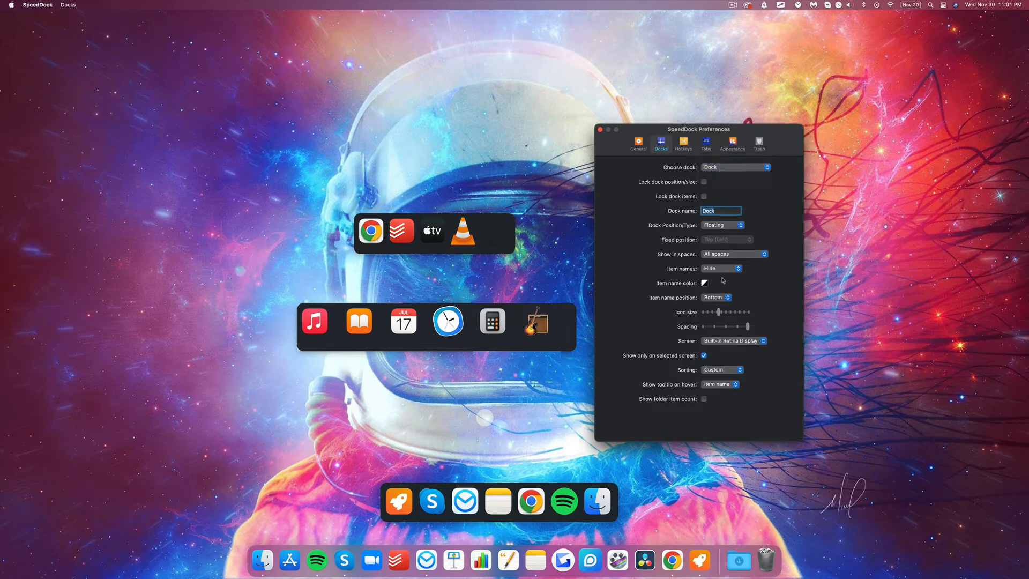
pyautogui.moveTo(717, 317); pyautogui.dragTo(718, 319)
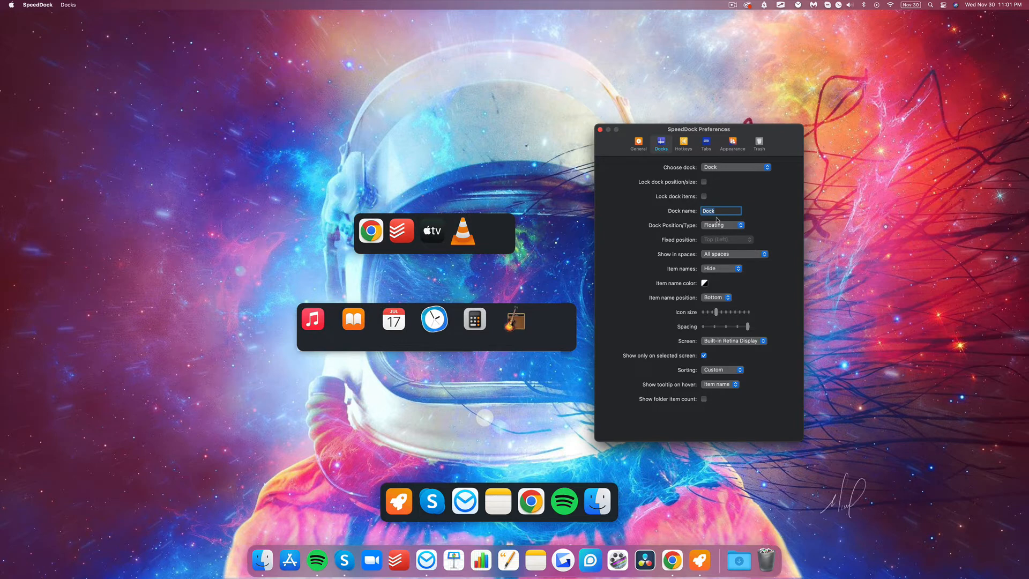
pyautogui.write('Utilities')
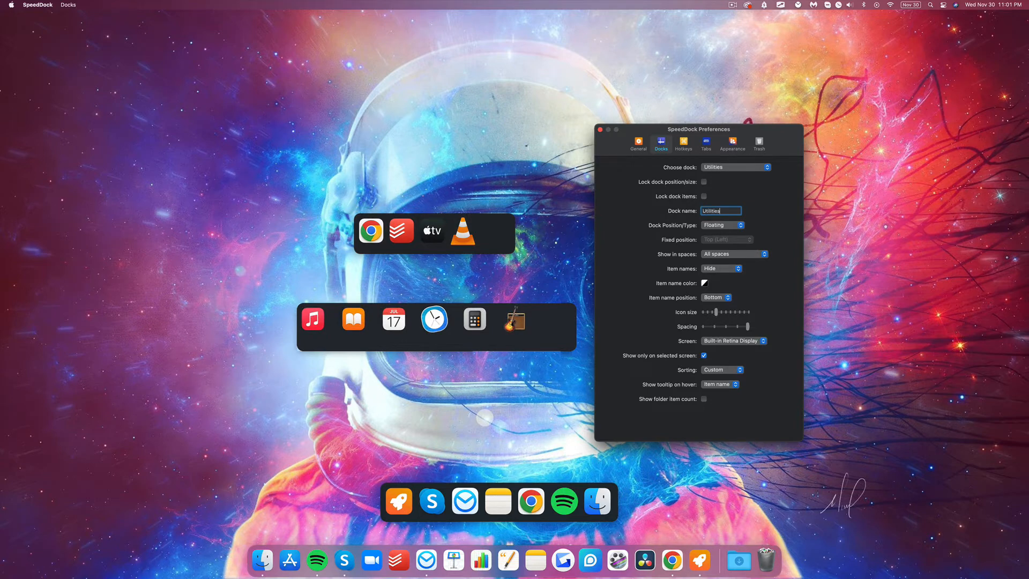
pyautogui.press('Return')
# Shift the Utilities dock away from the preferences window and set its position type to Fixed
pyautogui.moveTo(664, 201)
pyautogui.moveTo(554, 338); pyautogui.dragTo(533, 351)
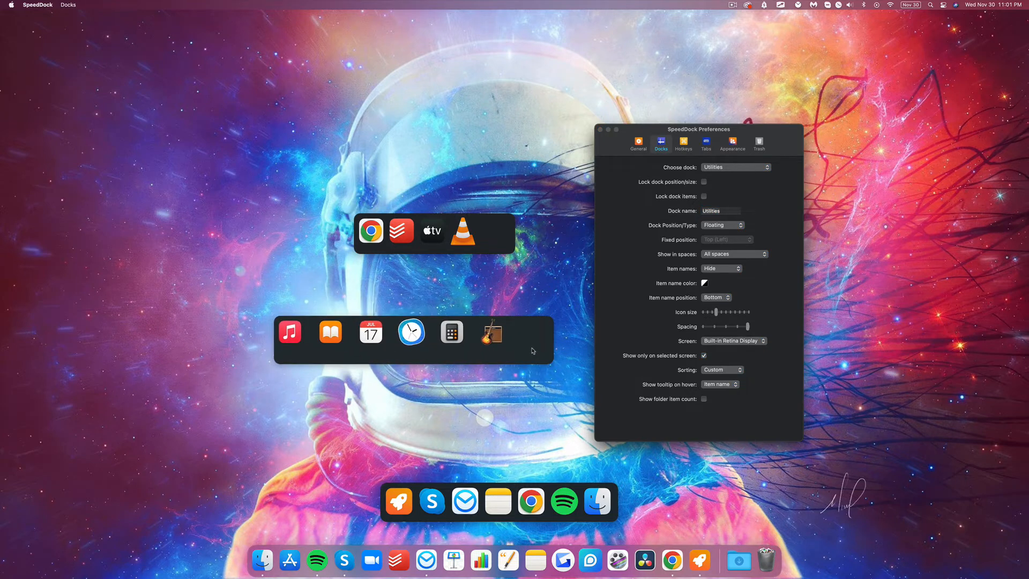
pyautogui.click(723, 225)
pyautogui.click(723, 236)
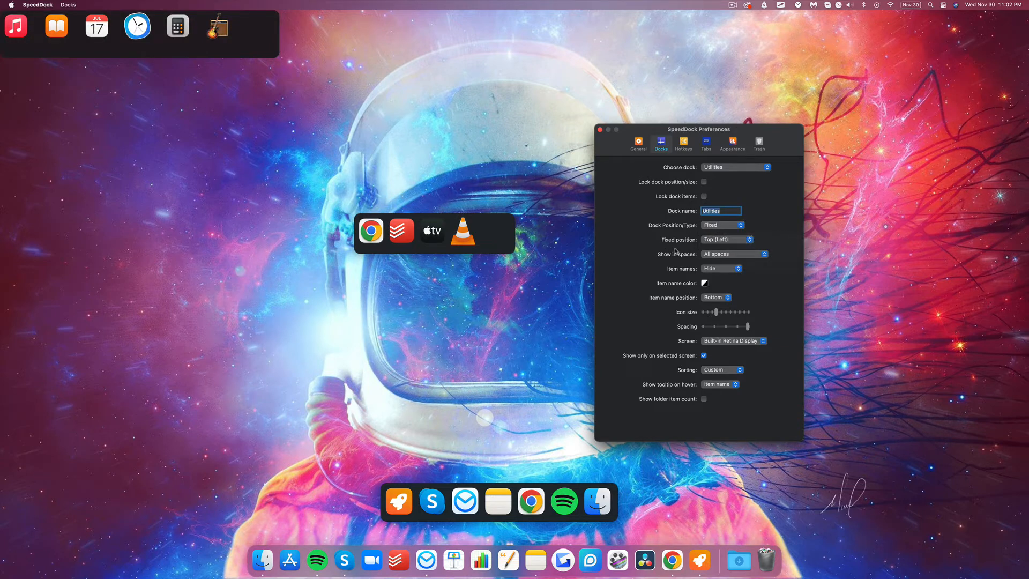
# Set the Utilities dock's fixed position to Left (Top) and change it to Left (Center)
pyautogui.click(723, 244)
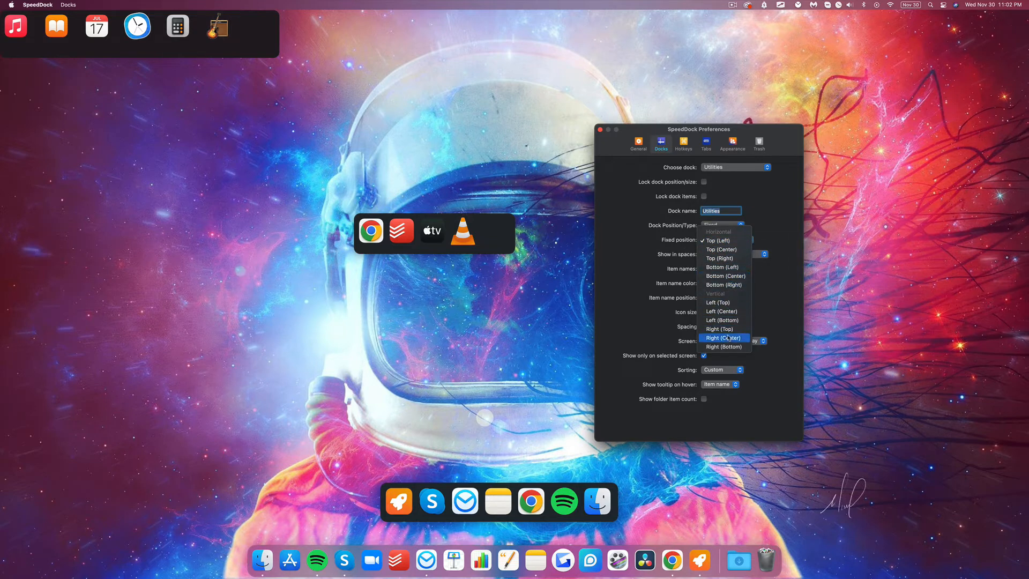
pyautogui.click(730, 303)
pyautogui.click(723, 240)
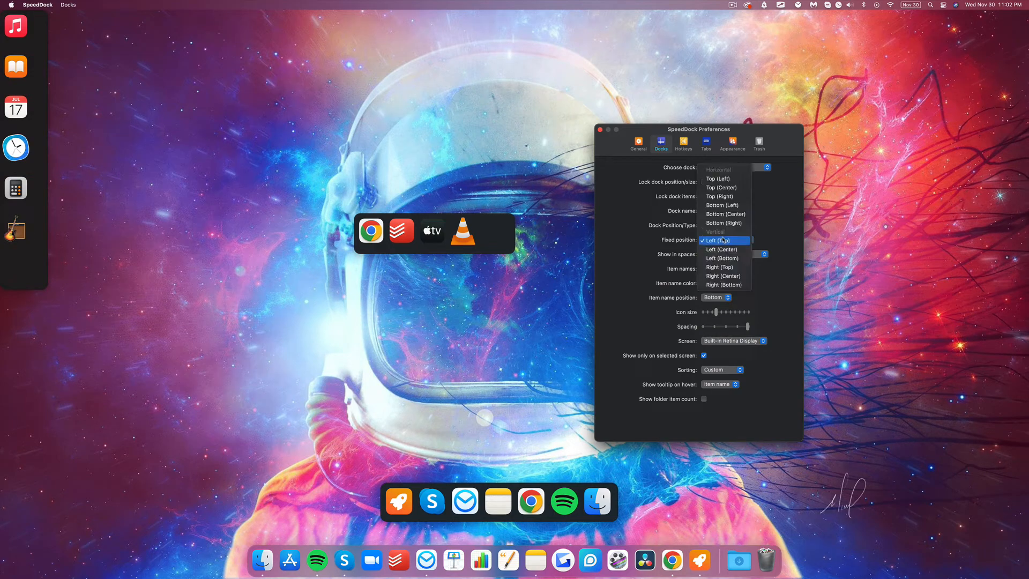
pyautogui.click(723, 249)
pyautogui.click(725, 241)
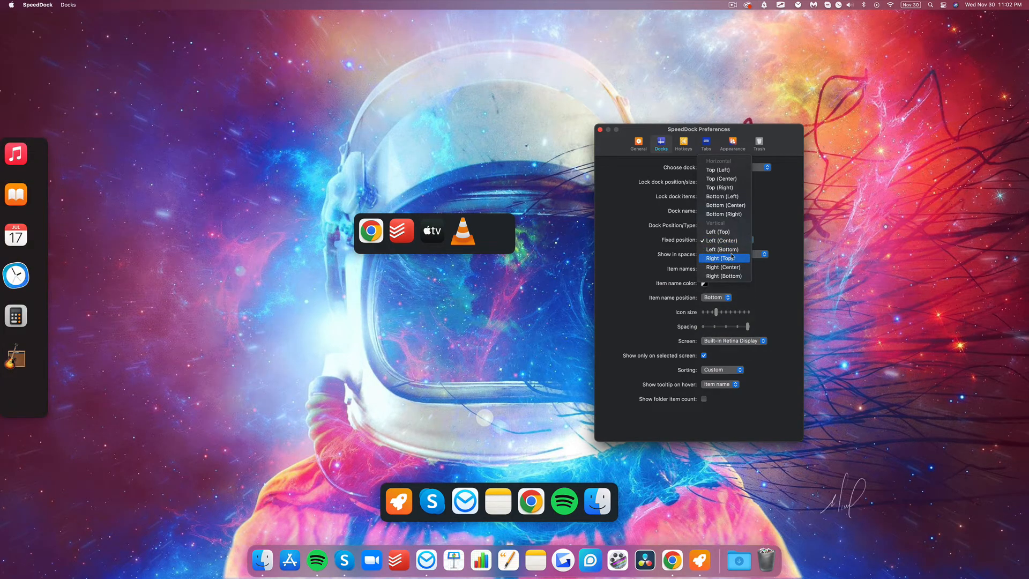
pyautogui.click(692, 246)
# Change the Utilities dock's position type to Control Strip and test expanding and collapsing the strip
pyautogui.click(715, 226)
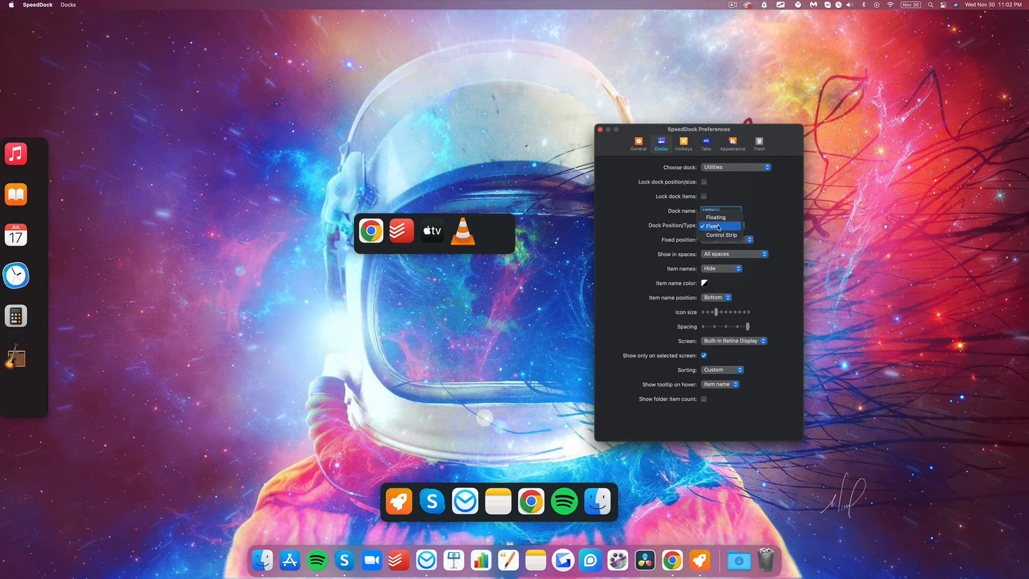
pyautogui.click(724, 236)
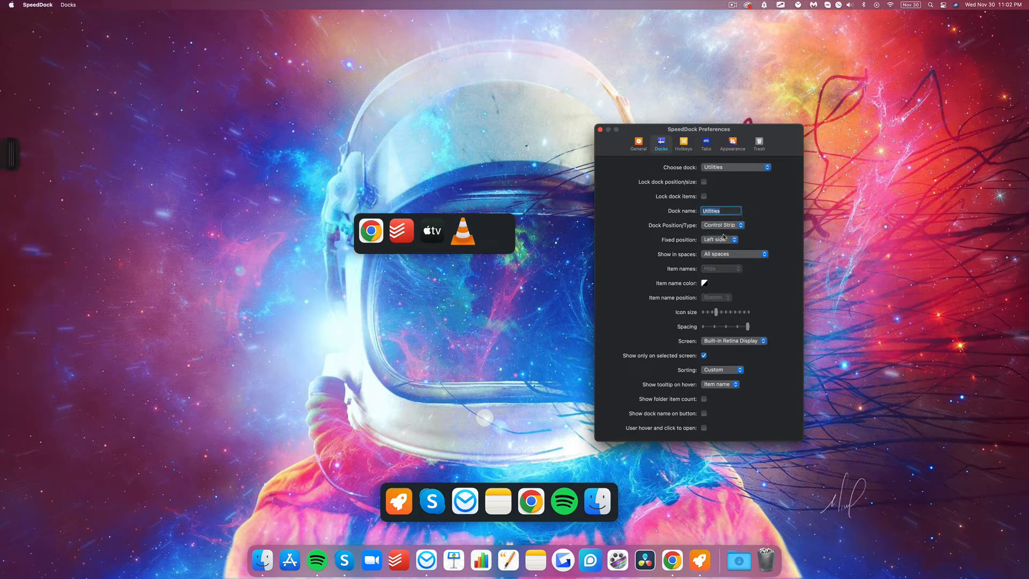
pyautogui.click(11, 154)
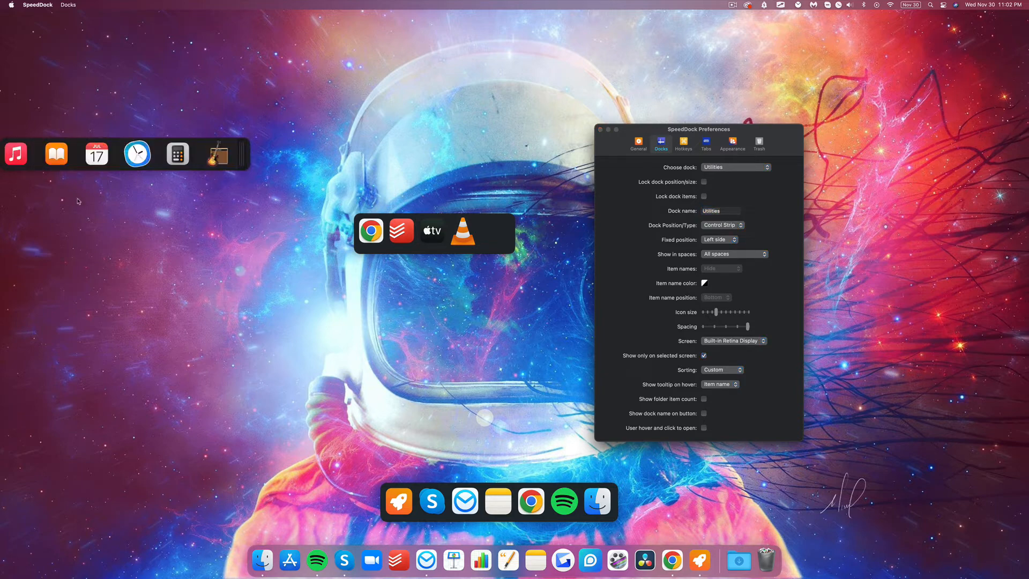
pyautogui.click(243, 156)
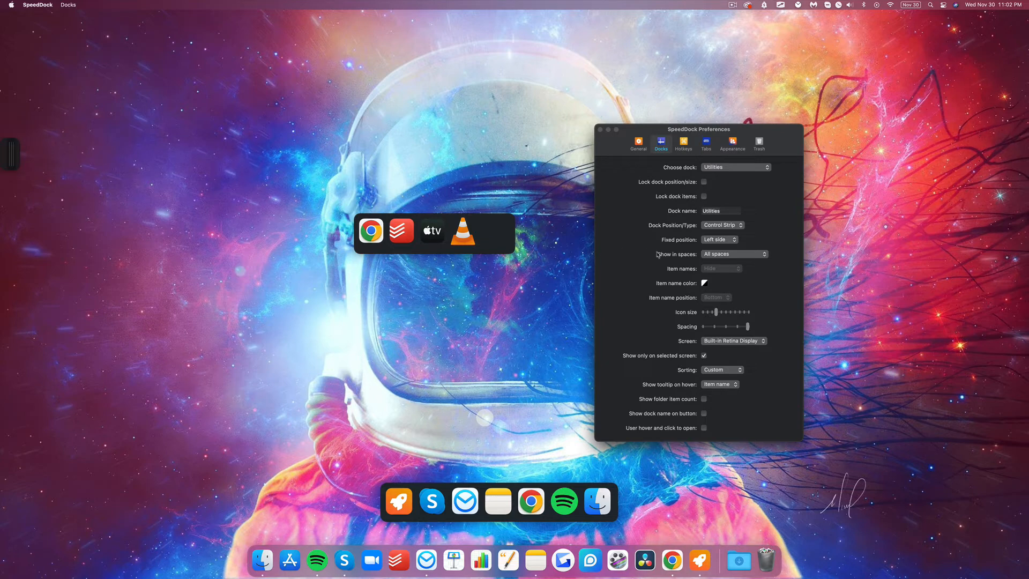
# Set the Utilities control strip's fixed position to Right side and expand the strip there
pyautogui.click(718, 240)
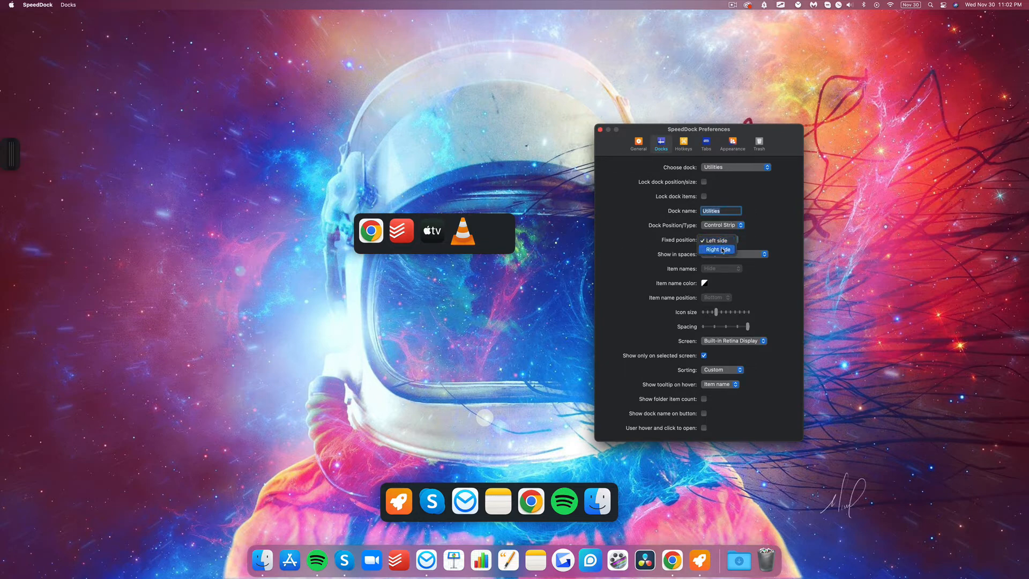
pyautogui.click(722, 250)
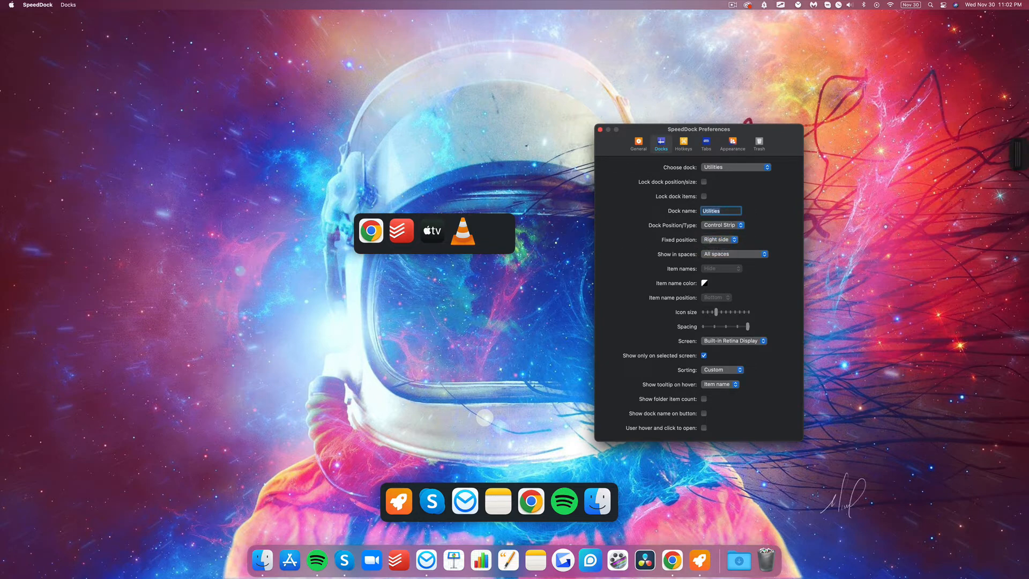
pyautogui.click(1018, 154)
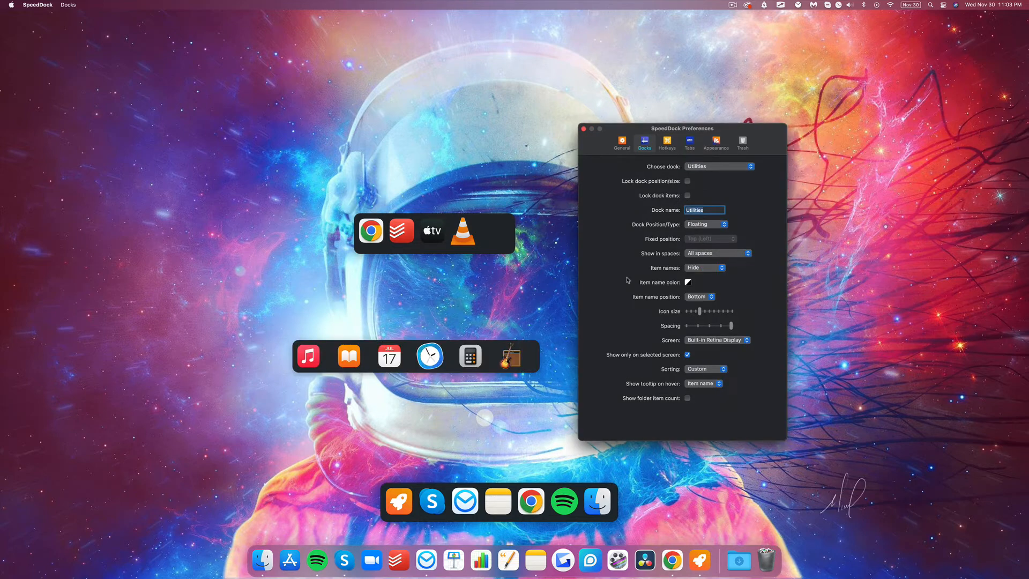
# Try the Show and Names only options for the Utilities dock's item names and return the setting to Hide
pyautogui.click(710, 269)
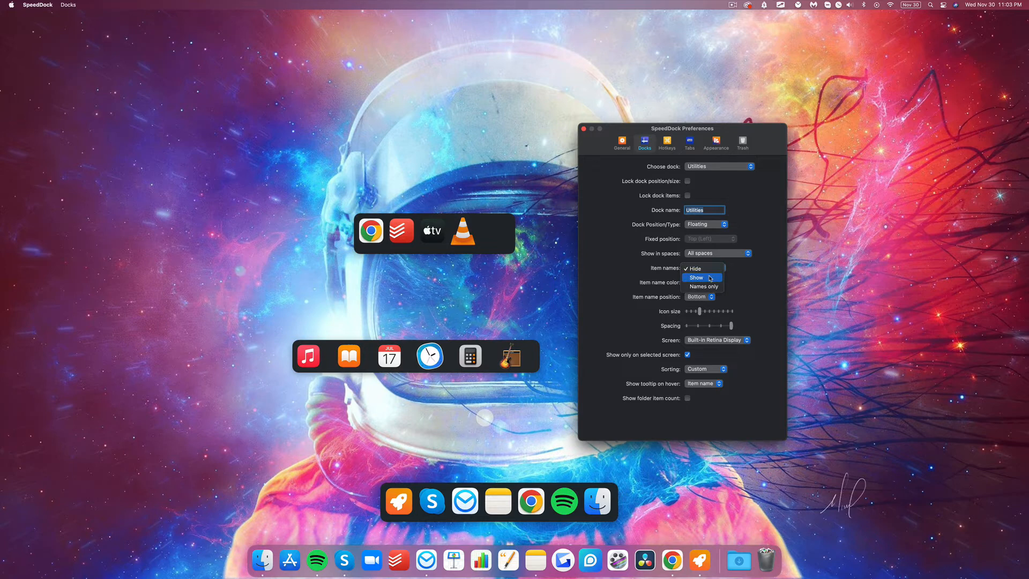
pyautogui.click(710, 278)
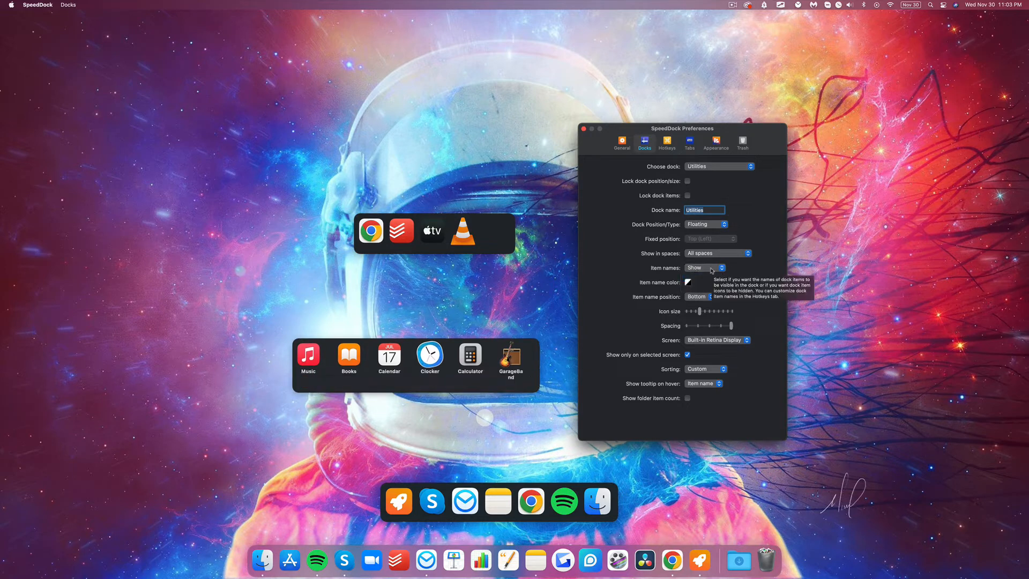
pyautogui.click(711, 268)
pyautogui.click(709, 279)
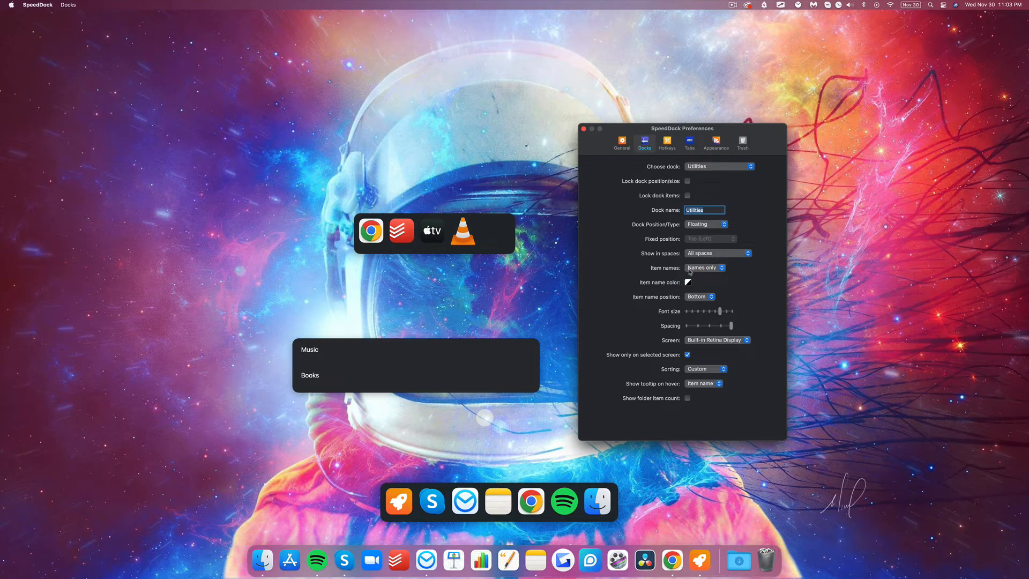
pyautogui.click(690, 271)
pyautogui.click(696, 255)
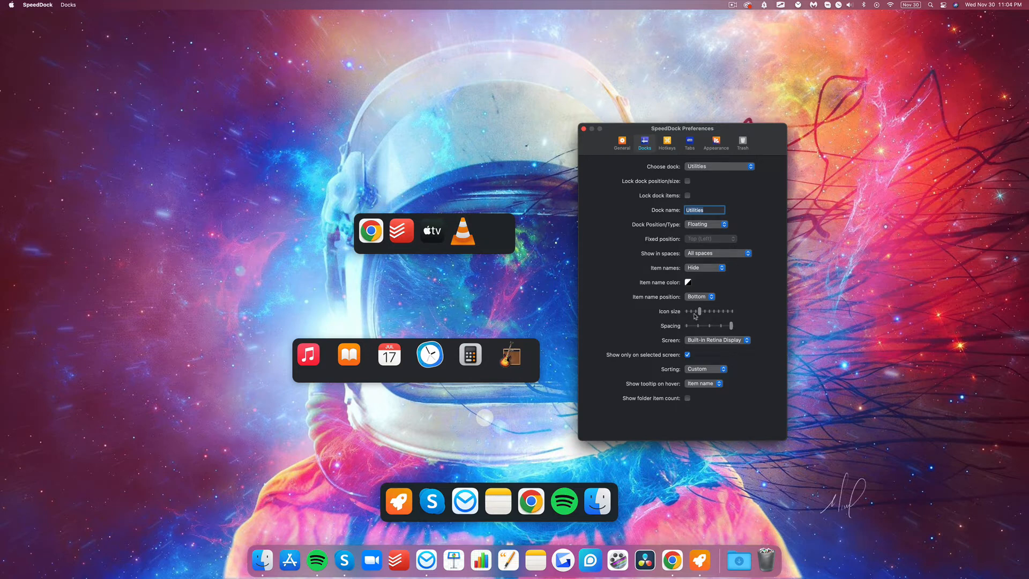
# Reduce the icon spacing of the Utilities dock and shrink the dock to fit closely around its six icons
pyautogui.moveTo(701, 312)
pyautogui.mouseDown()
pyautogui.moveTo(688, 313)
pyautogui.moveTo(703, 316)
pyautogui.moveTo(688, 316)
pyautogui.moveTo(699, 317)
pyautogui.moveTo(679, 335)
pyautogui.moveTo(697, 335)
pyautogui.moveTo(699, 316)
pyautogui.mouseUp()
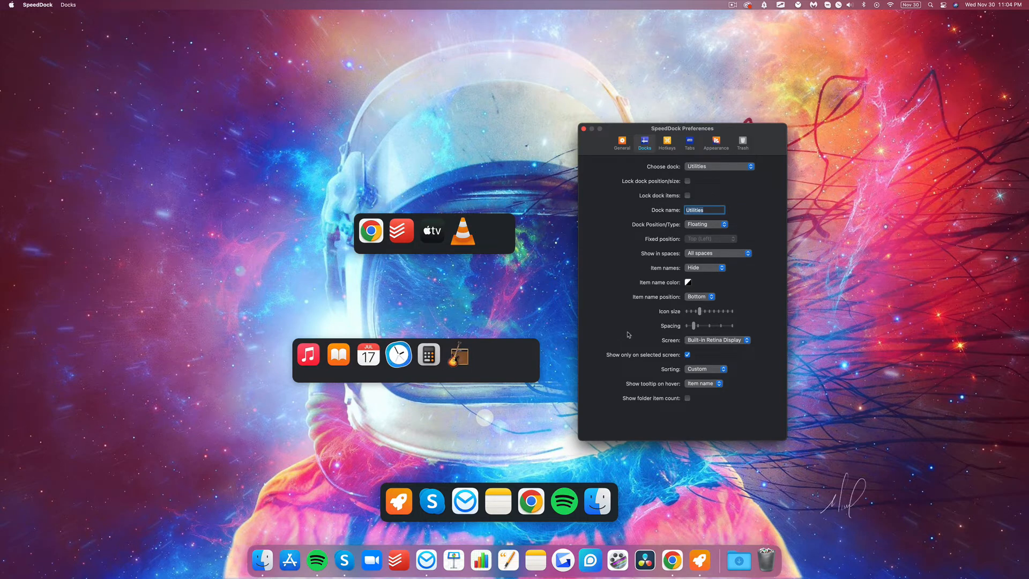
pyautogui.click(521, 373)
pyautogui.moveTo(535, 379); pyautogui.dragTo(472, 368)
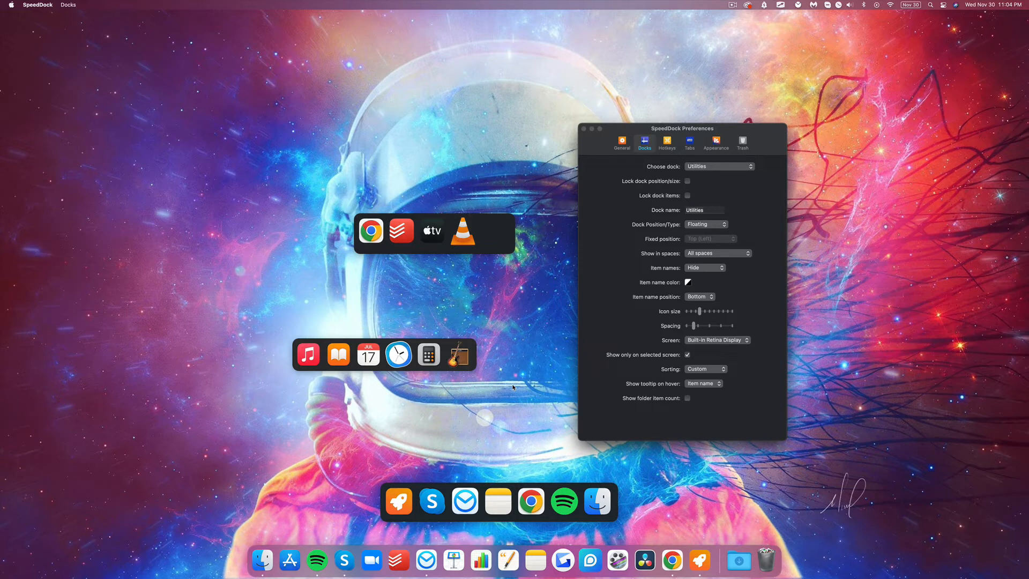
# View the Entertainment dock's settings and open the appearance settings for the Utilities dock
pyautogui.click(704, 167)
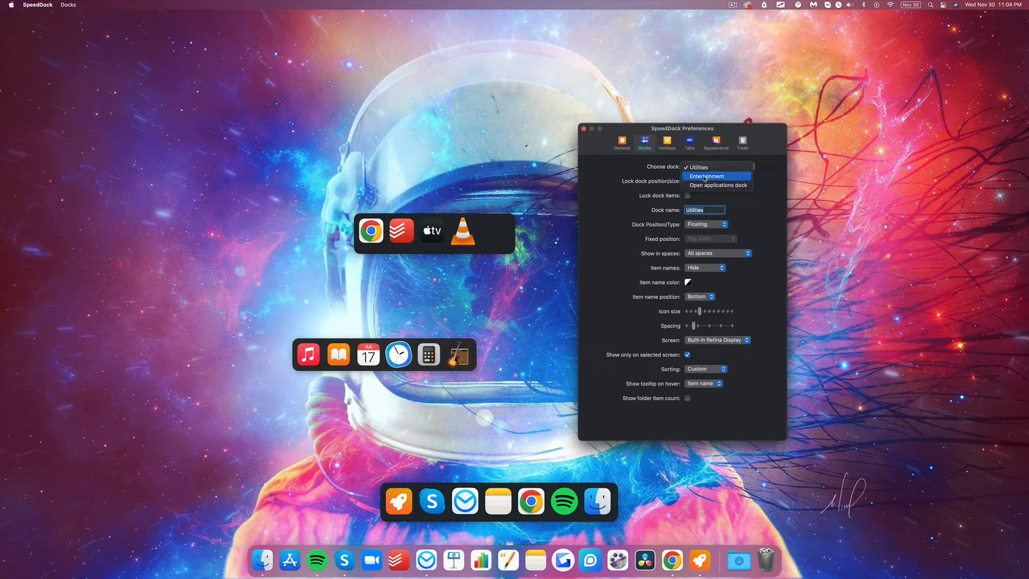
pyautogui.click(704, 177)
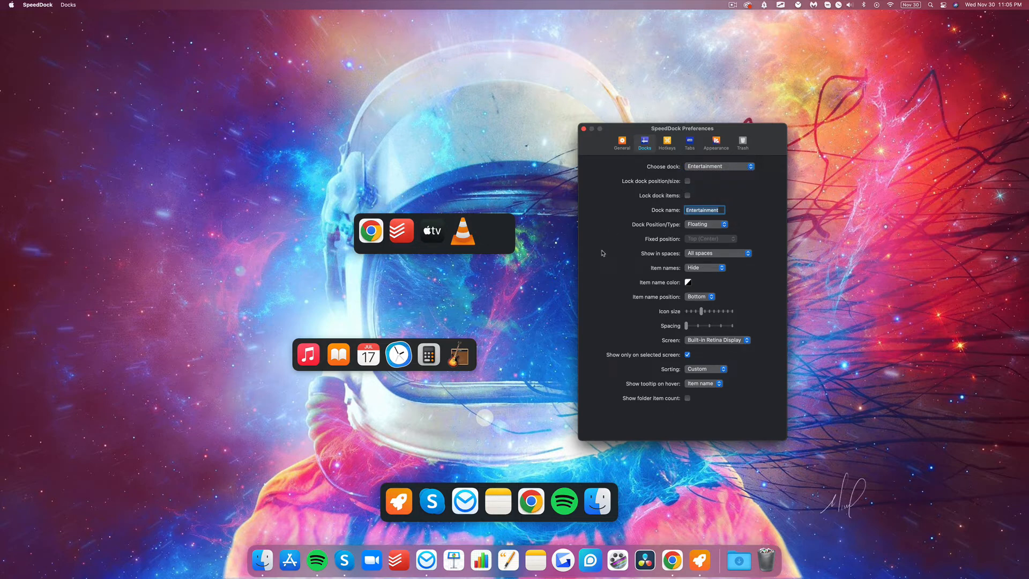
pyautogui.click(715, 144)
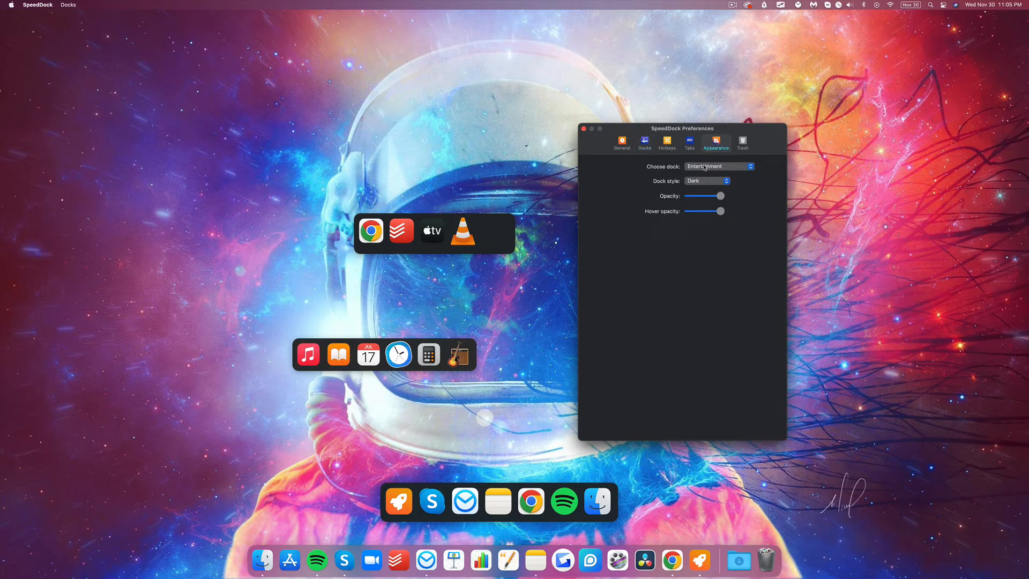
pyautogui.click(704, 166)
pyautogui.click(703, 160)
# Try the Light, Frosted Glass and Dark Glass styles on the Utilities dock and set its style back to Dark
pyautogui.click(702, 182)
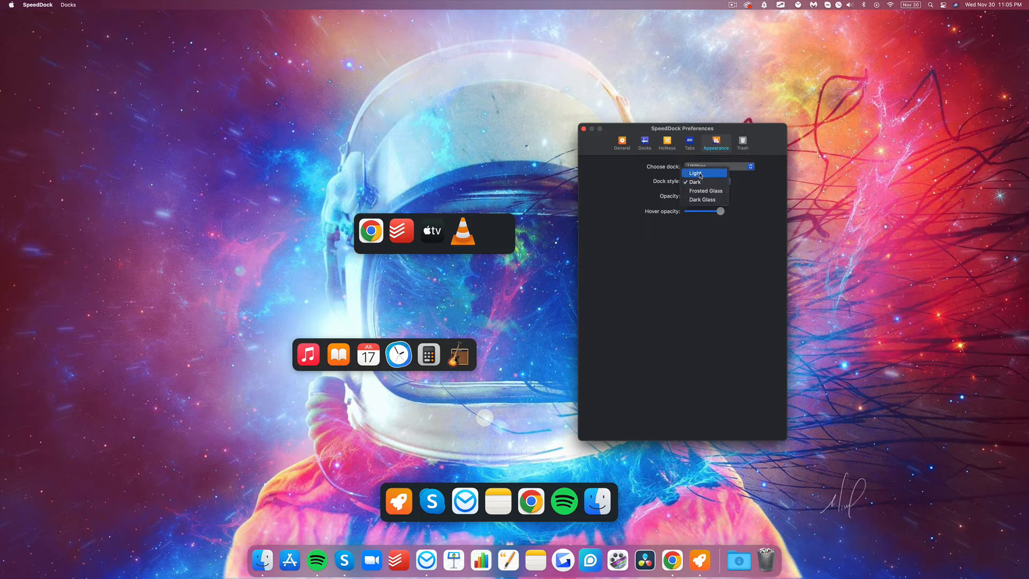
pyautogui.click(700, 174)
pyautogui.click(703, 183)
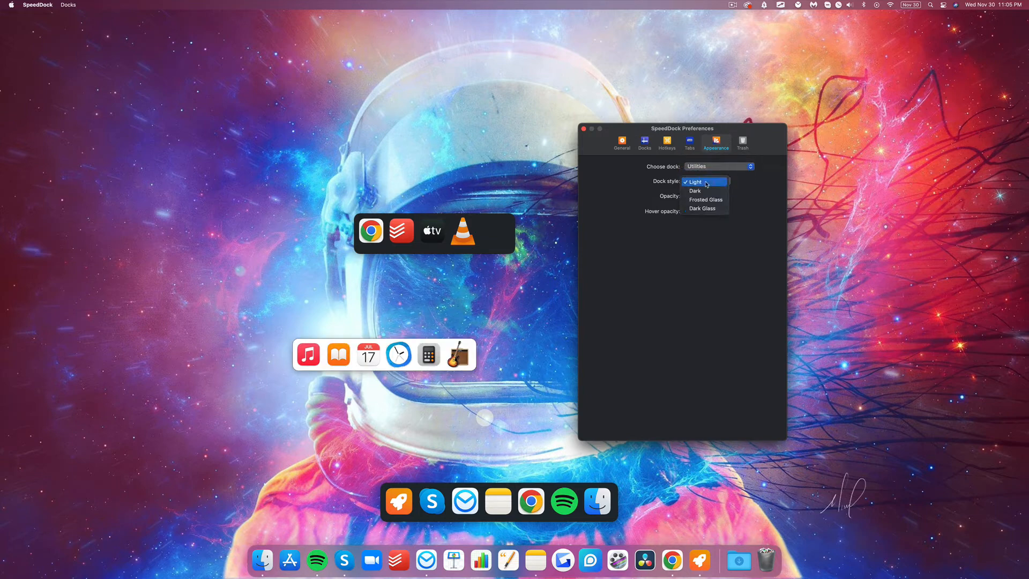
pyautogui.click(714, 200)
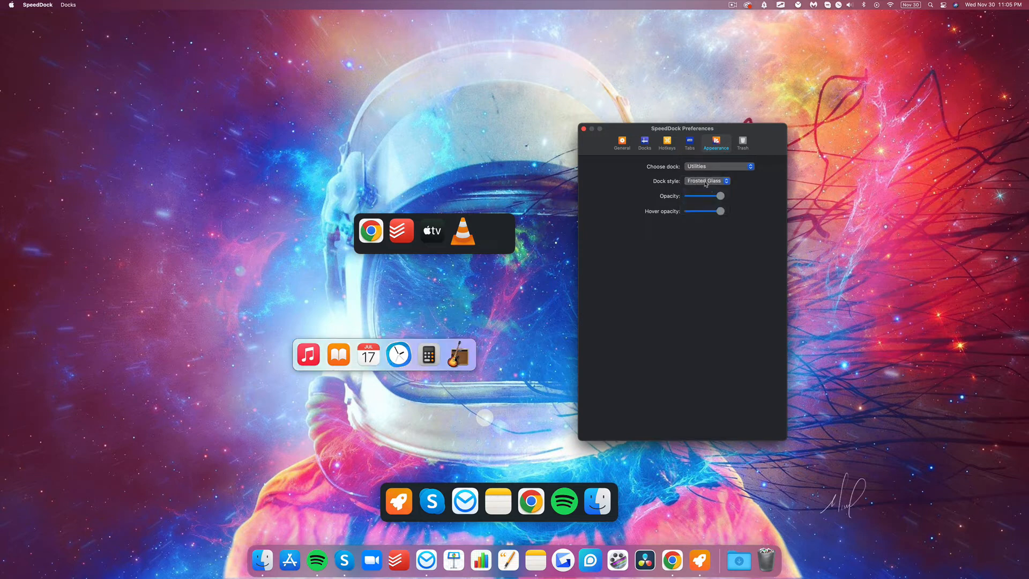
pyautogui.click(706, 185)
pyautogui.click(706, 191)
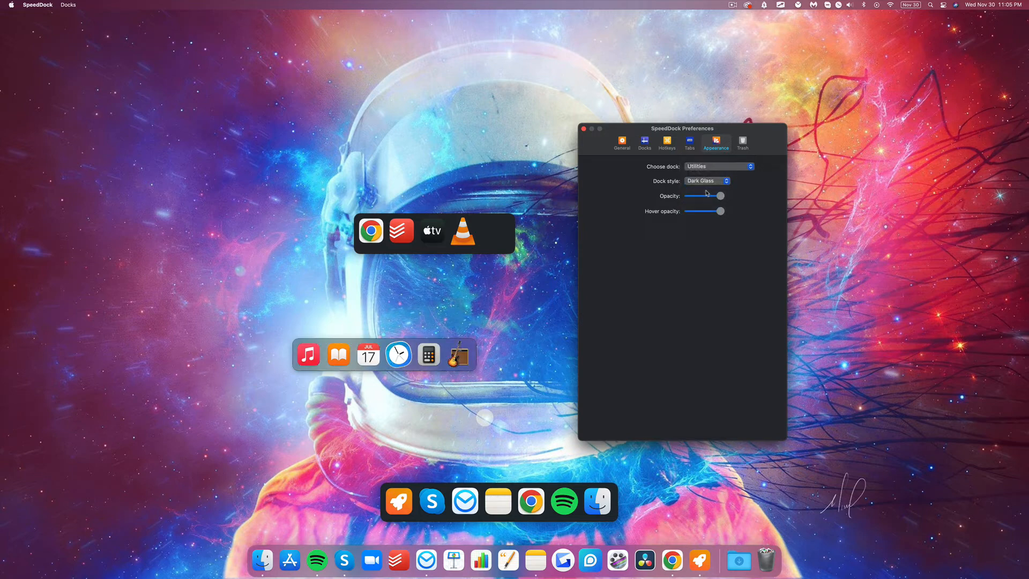
pyautogui.click(707, 183)
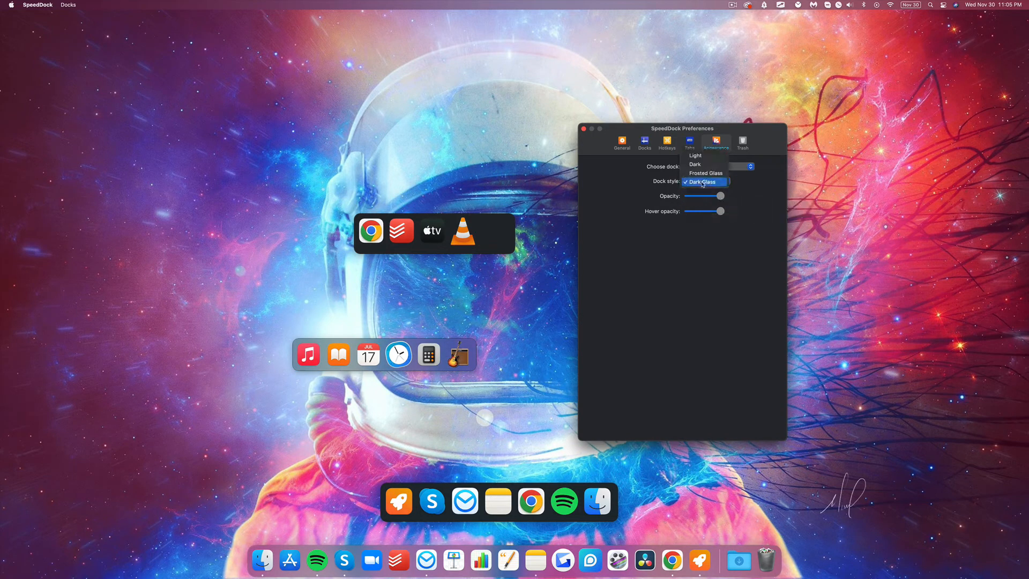
pyautogui.click(697, 164)
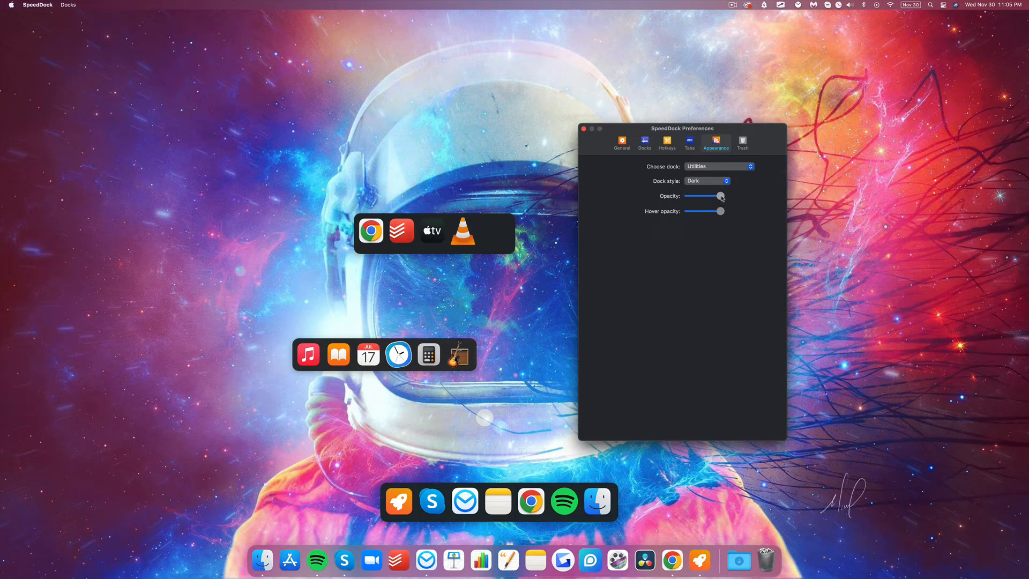
# Lower the Utilities dock's opacity strongly and raise it again to slightly below full
pyautogui.moveTo(721, 198); pyautogui.dragTo(700, 203)
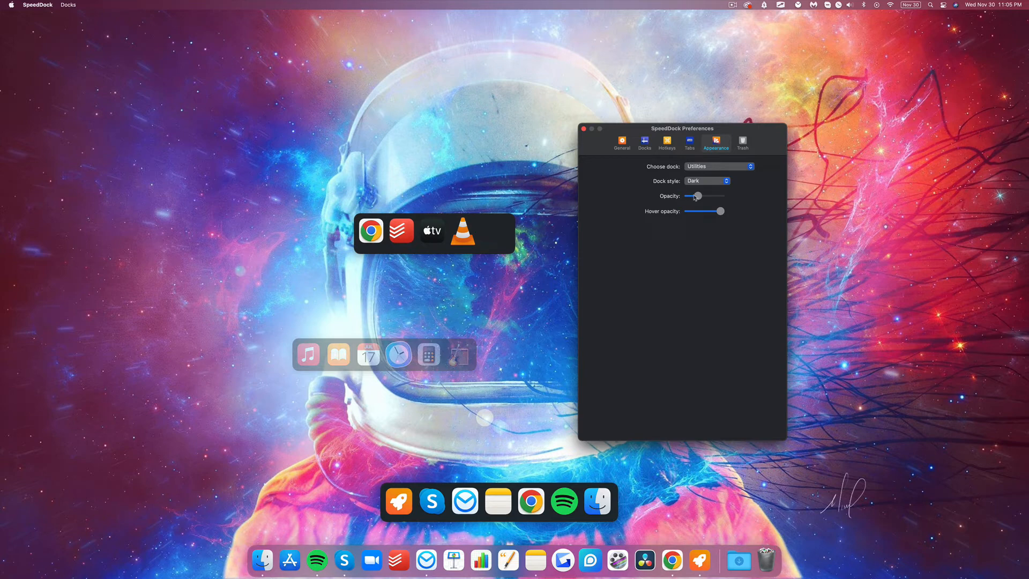
pyautogui.moveTo(698, 195); pyautogui.dragTo(714, 197)
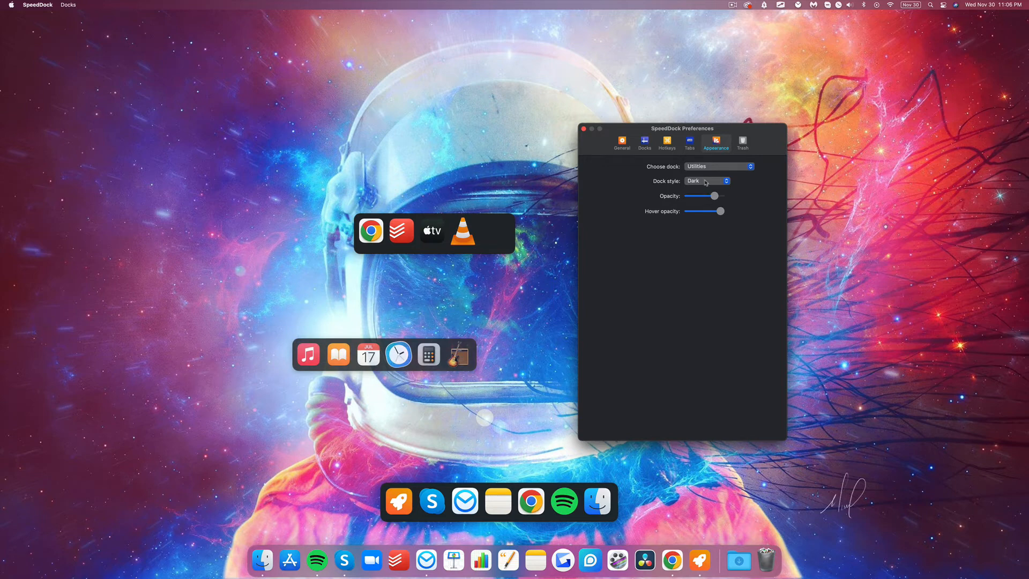
# Add a new tab to the Utilities dock in the tab settings
pyautogui.click(690, 142)
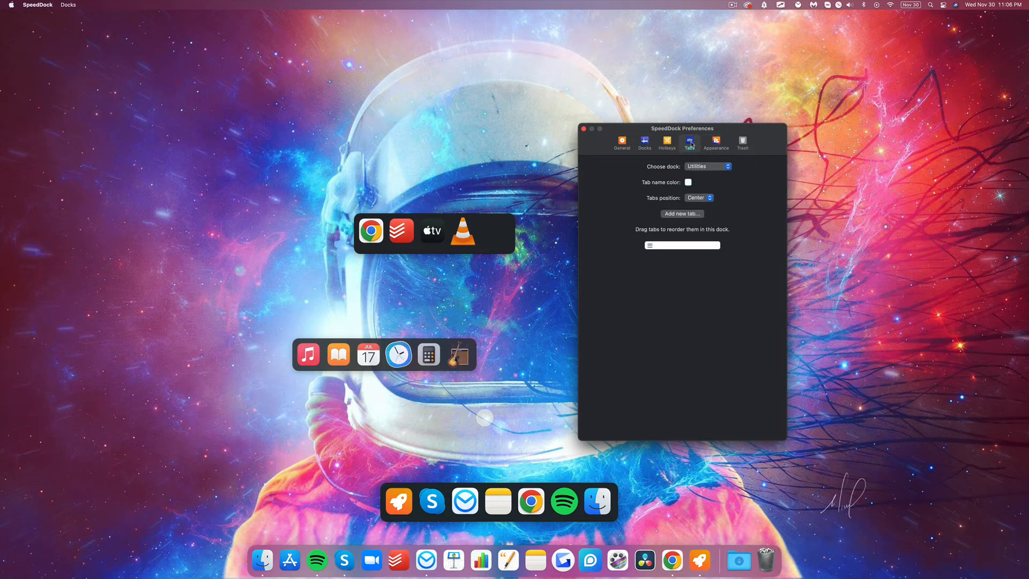
pyautogui.click(691, 167)
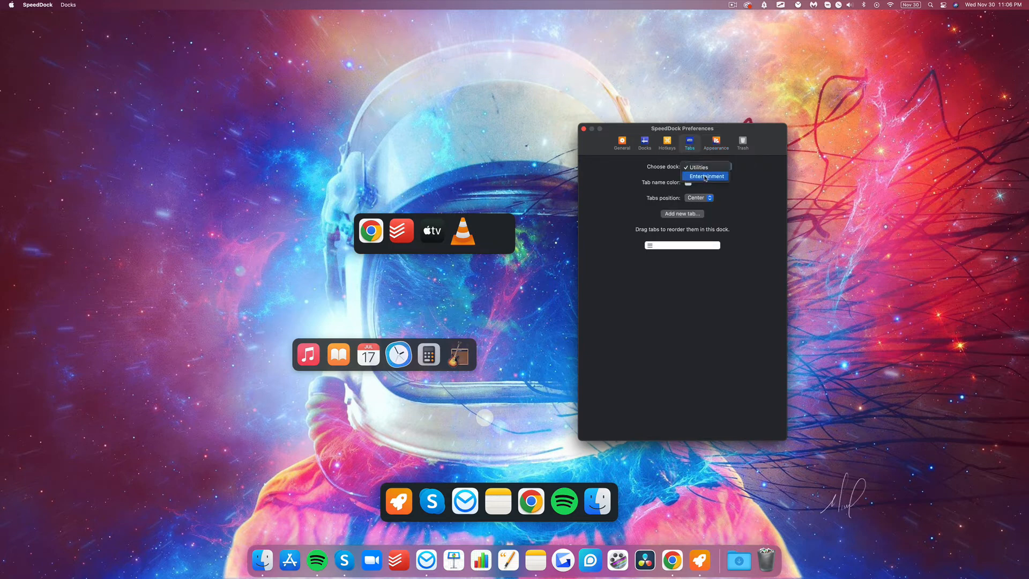
pyautogui.click(703, 168)
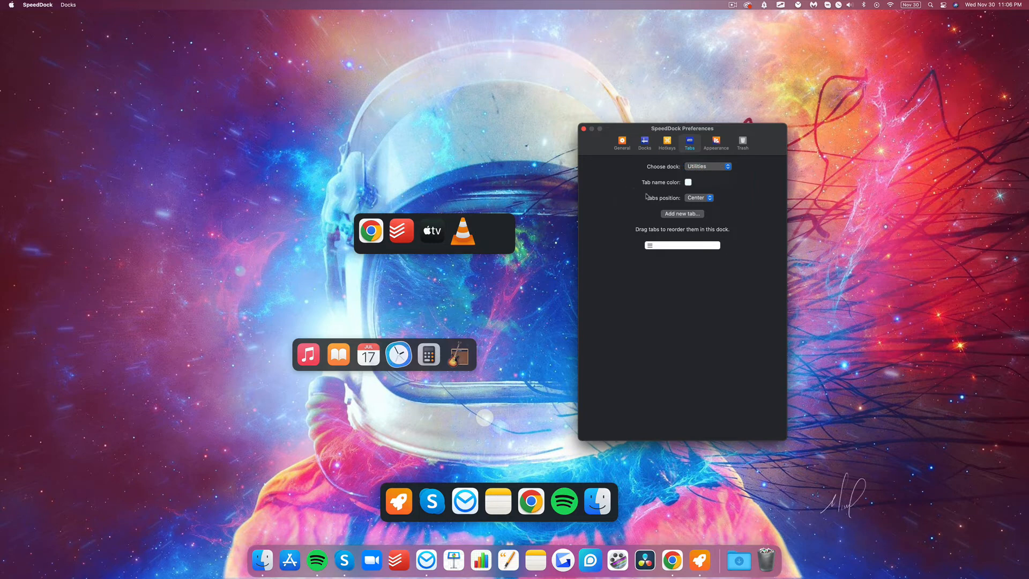
pyautogui.click(678, 215)
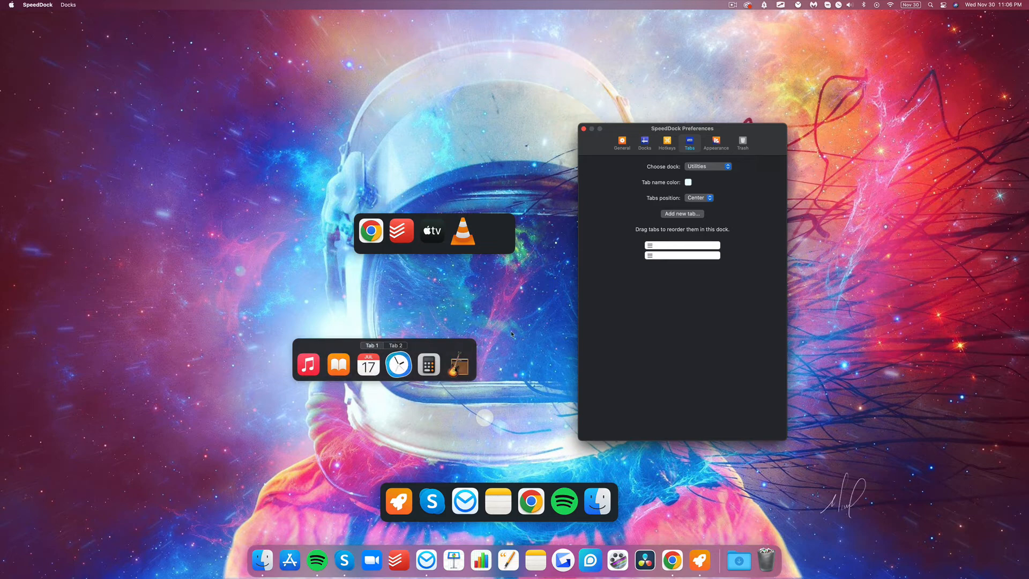
# Try another tab name color for the Utilities dock on the color wheel and return it to white
pyautogui.click(688, 182)
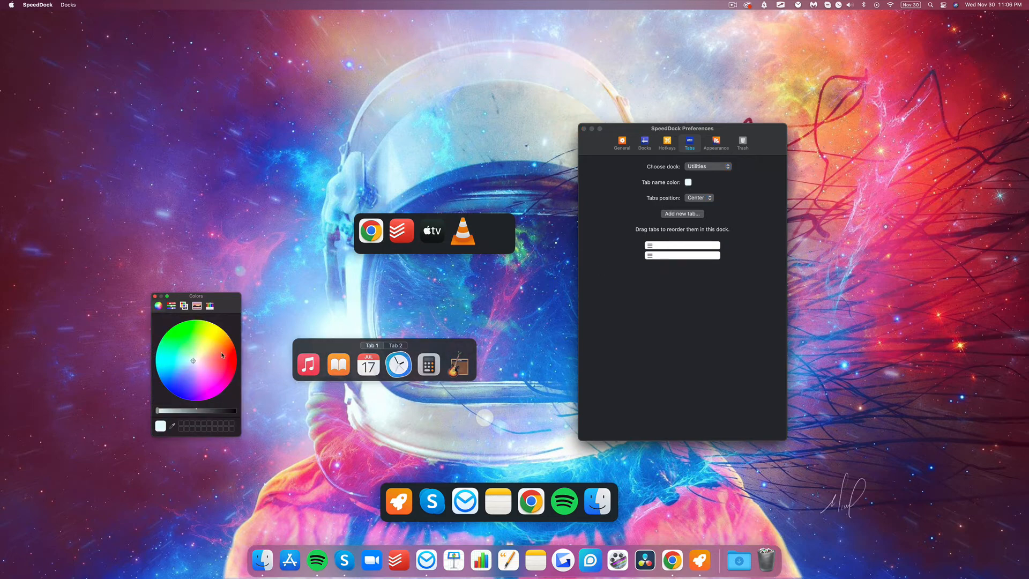
pyautogui.click(237, 349)
pyautogui.moveTo(237, 349); pyautogui.dragTo(196, 360)
pyautogui.click(154, 295)
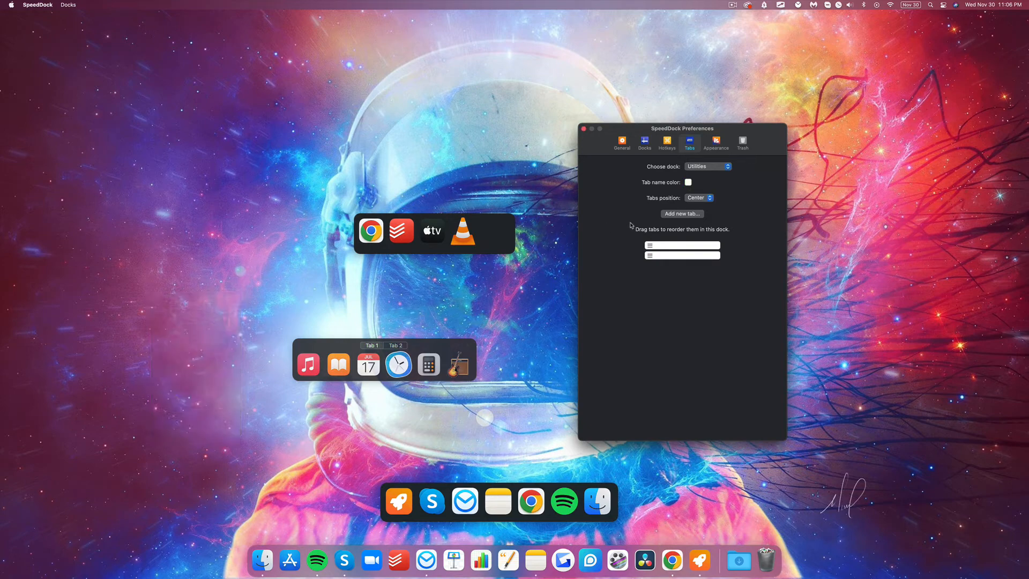
# Try the Left tabs position on the Utilities dock and return it to Center
pyautogui.click(701, 198)
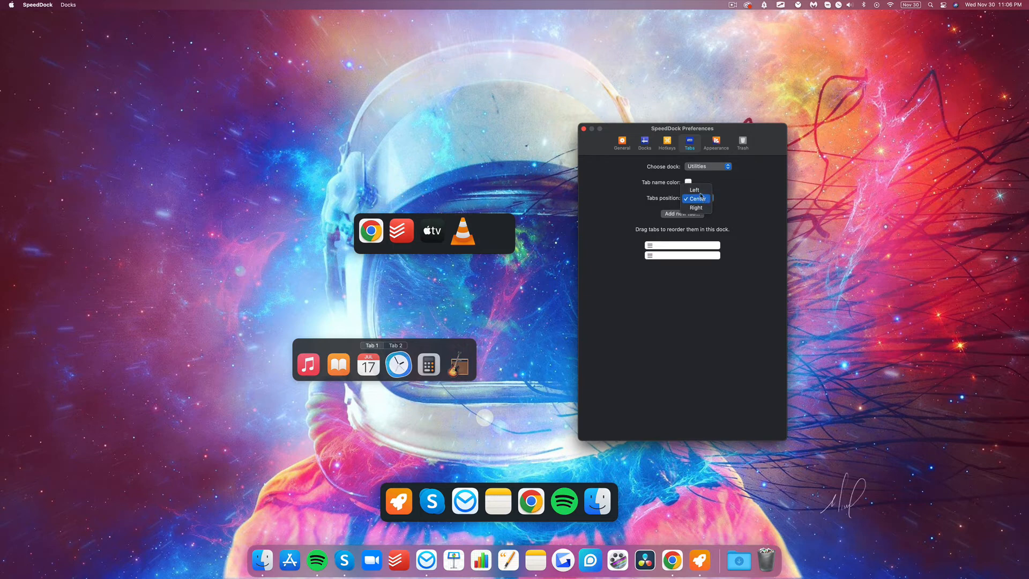
pyautogui.click(700, 190)
pyautogui.click(701, 199)
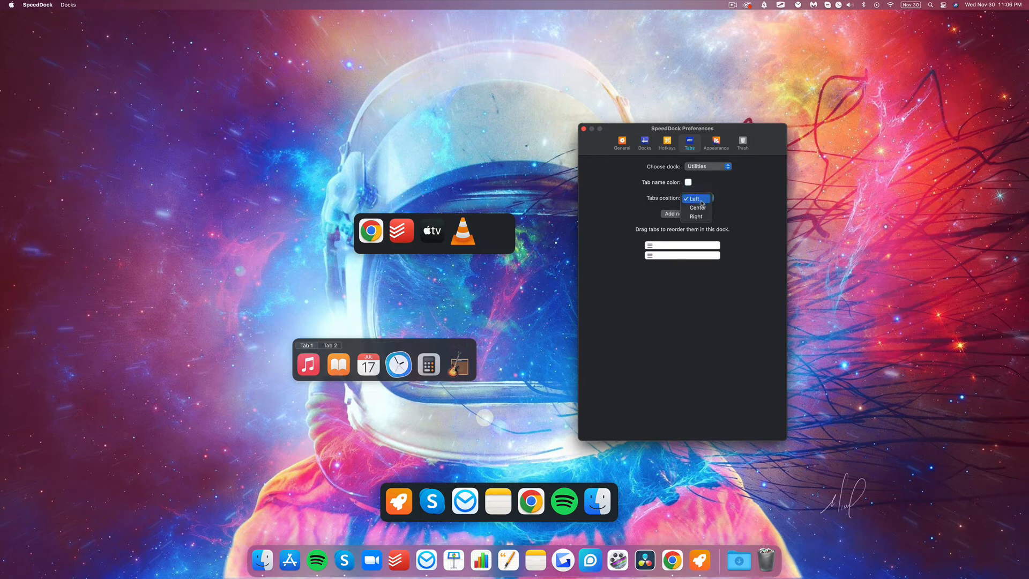
pyautogui.click(698, 208)
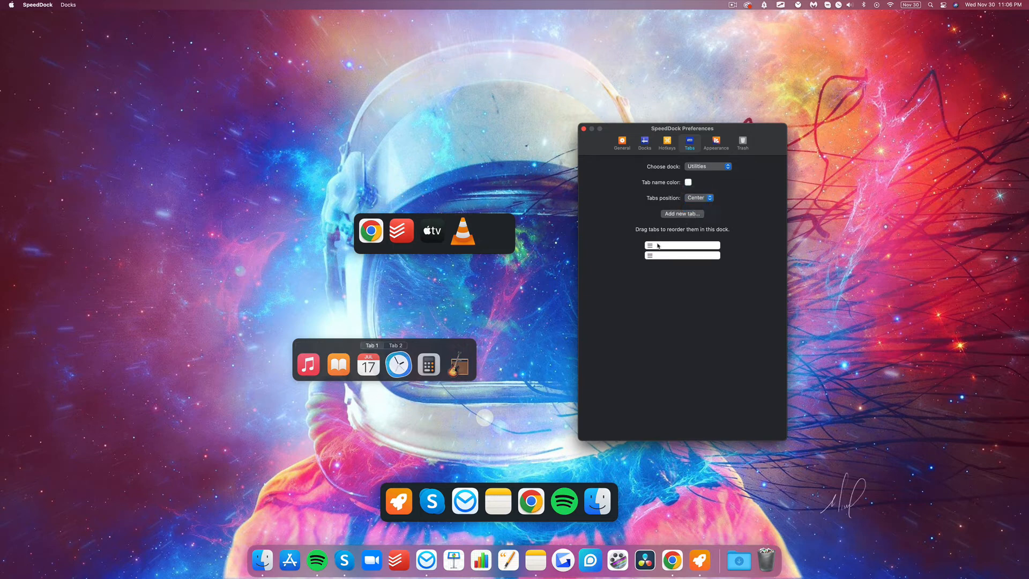
pyautogui.moveTo(651, 255)
pyautogui.mouseDown()
pyautogui.moveTo(649, 242)
pyautogui.moveTo(650, 260)
pyautogui.mouseUp()
# Add AppCleaner and Automator to Tab 2 of the Utilities dock
pyautogui.click(400, 348)
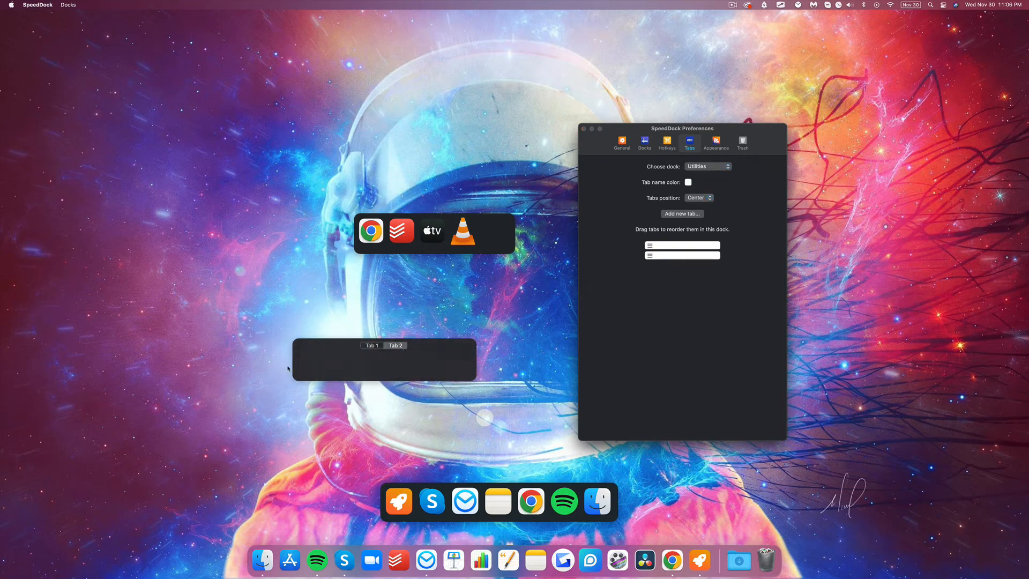
pyautogui.rightClick(414, 371)
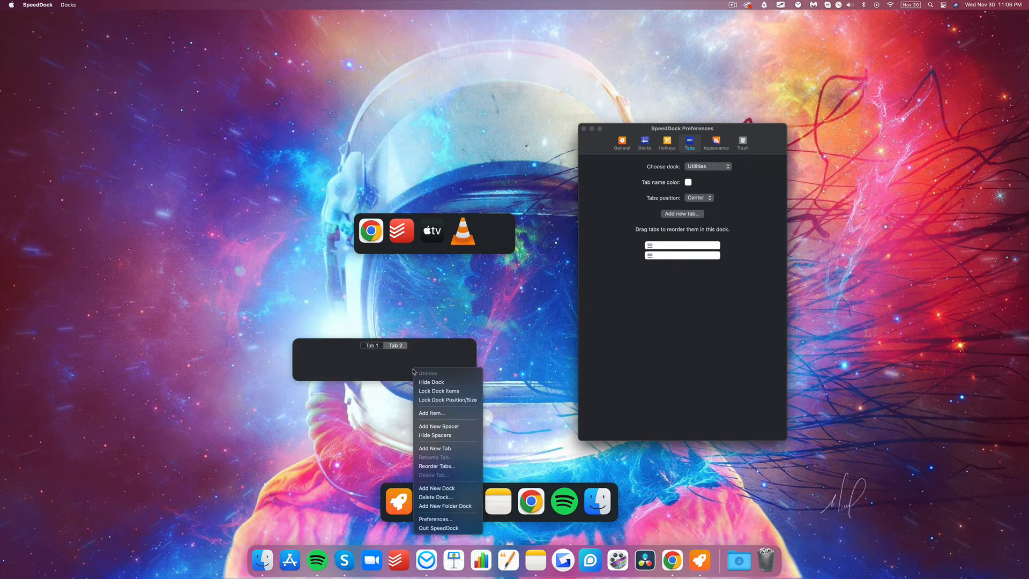
pyautogui.click(432, 413)
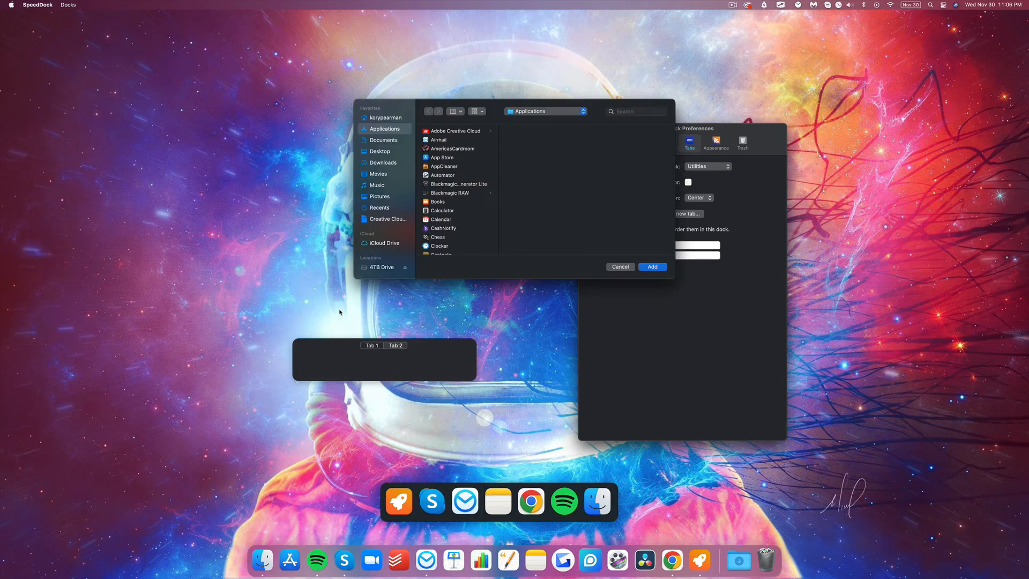
pyautogui.click(457, 168)
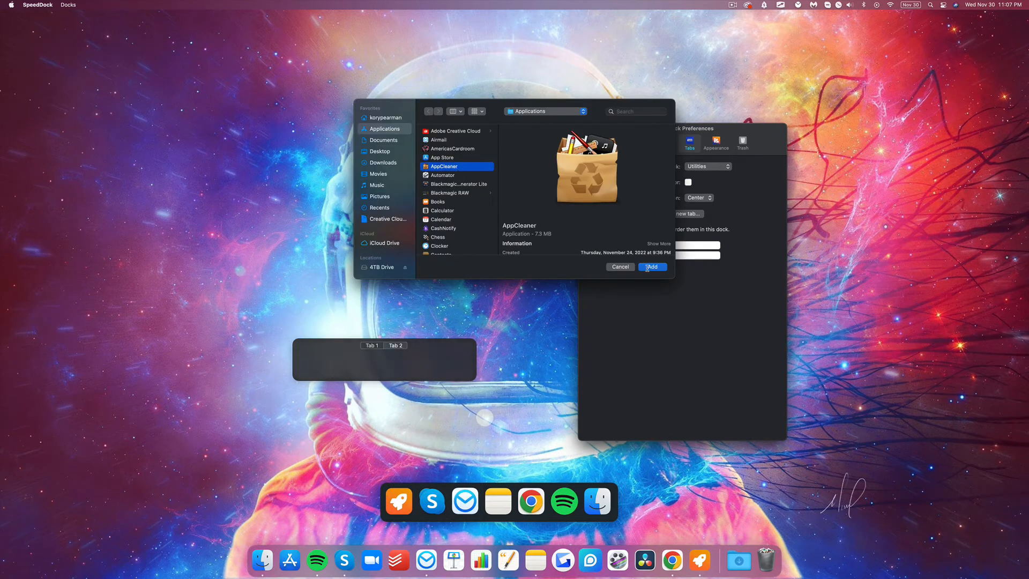
pyautogui.click(441, 176)
pyautogui.click(651, 266)
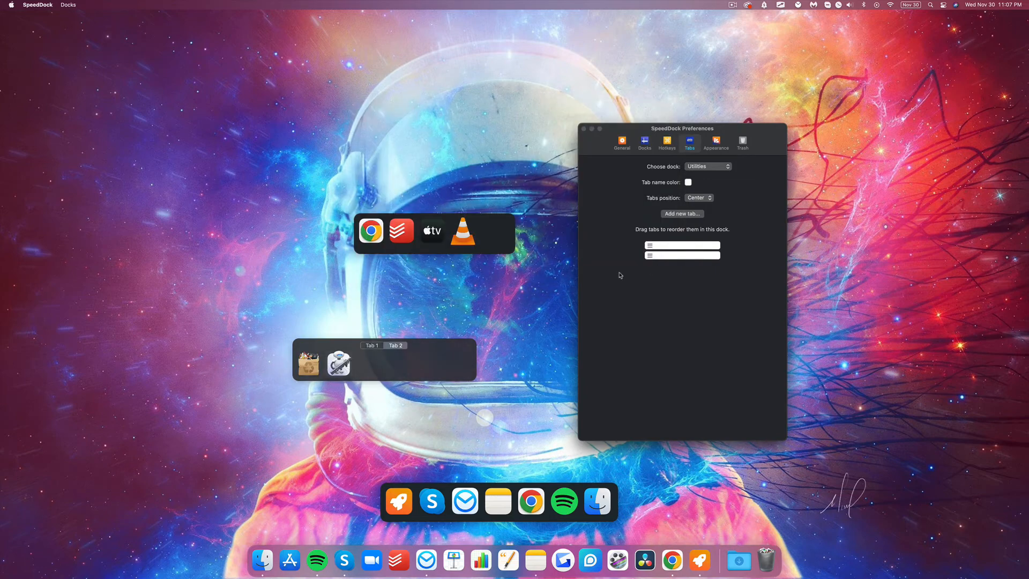
# Switch the Utilities dock between Tab 1 and Tab 2 to compare their contents, ending on Tab 1
pyautogui.click(370, 345)
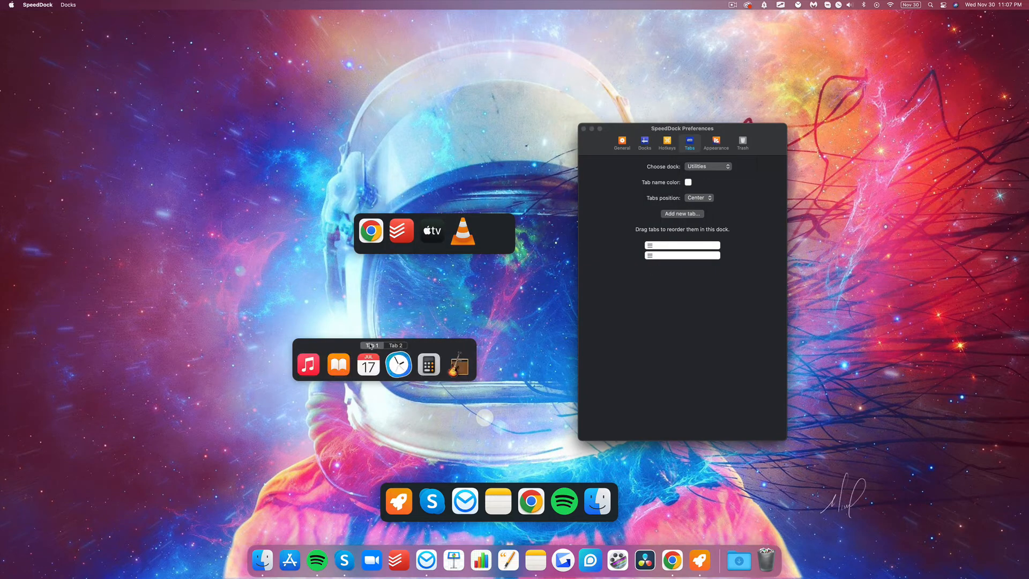
pyautogui.click(397, 346)
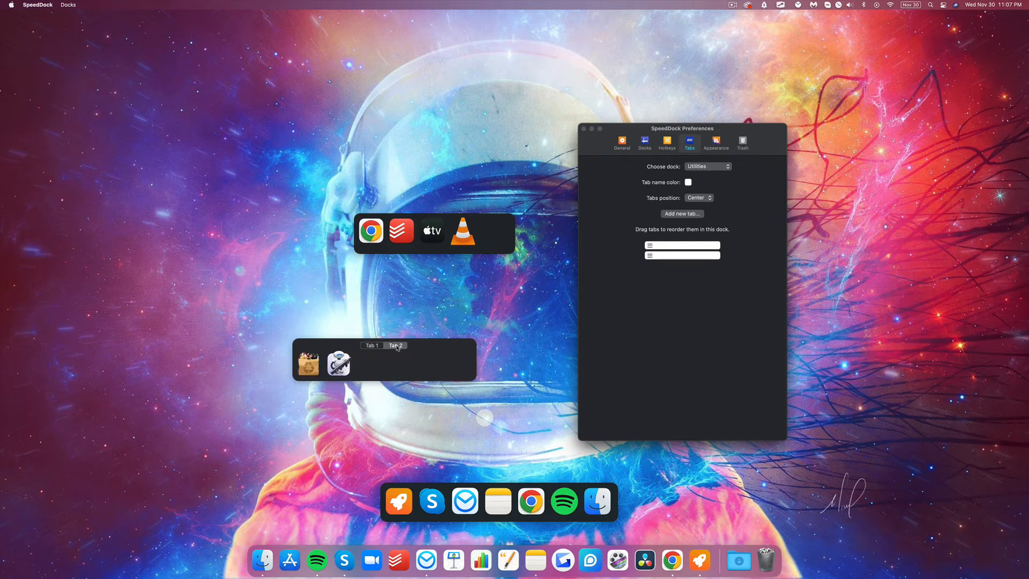
pyautogui.click(372, 346)
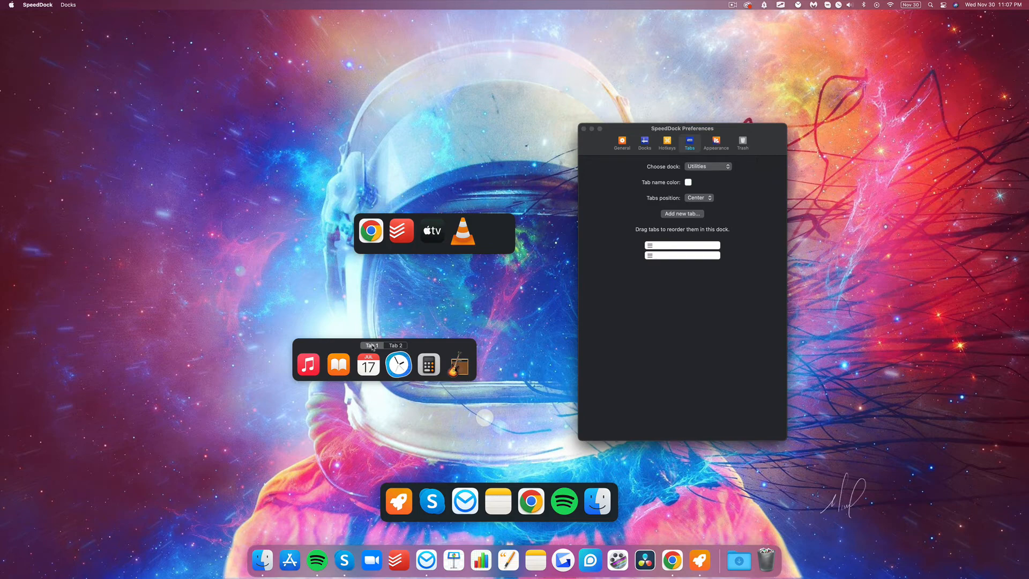
# Open the hotkey settings and look through the docks that can be given shortcuts
pyautogui.click(627, 189)
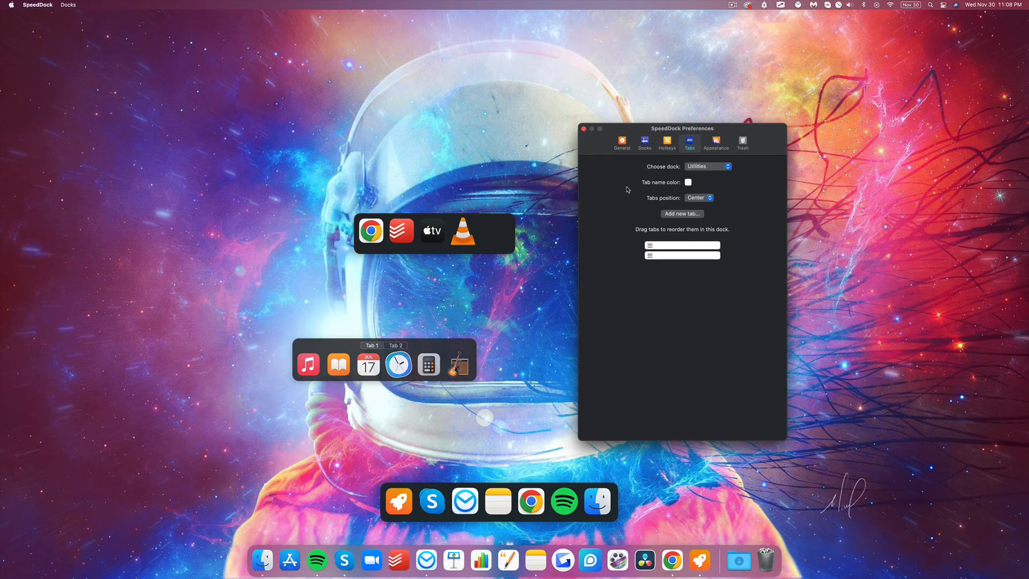
pyautogui.click(664, 144)
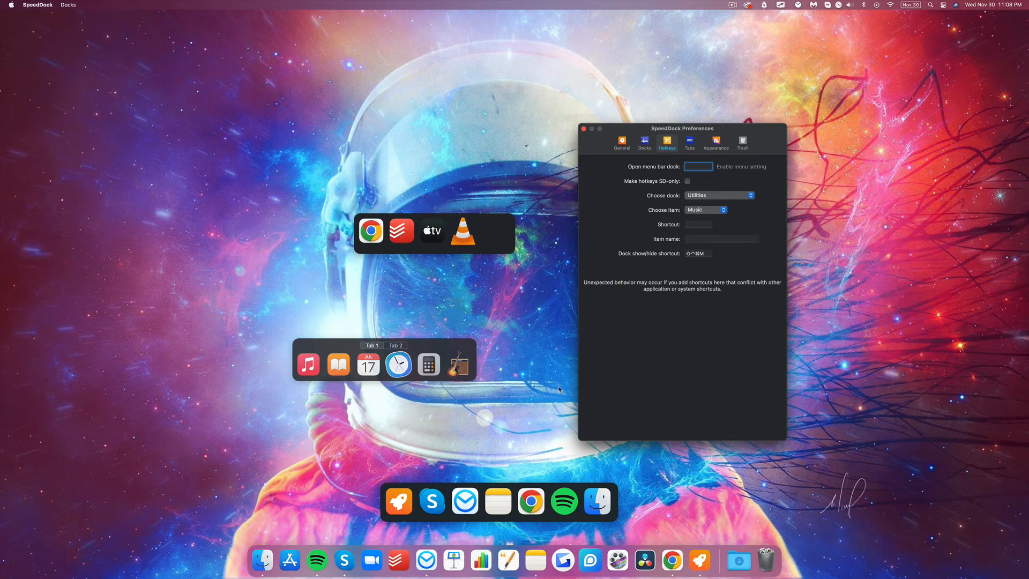
pyautogui.click(724, 197)
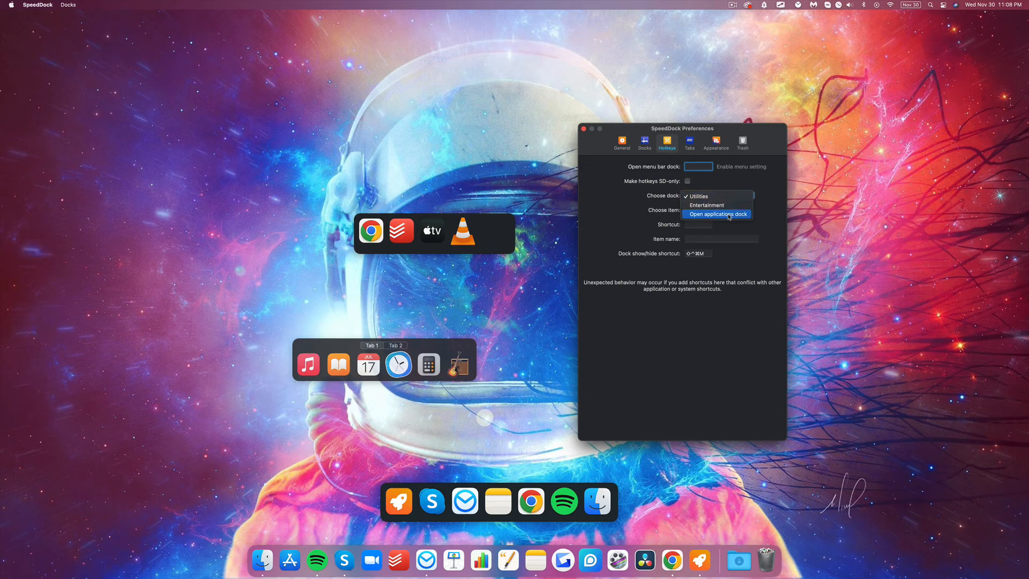
pyautogui.click(650, 354)
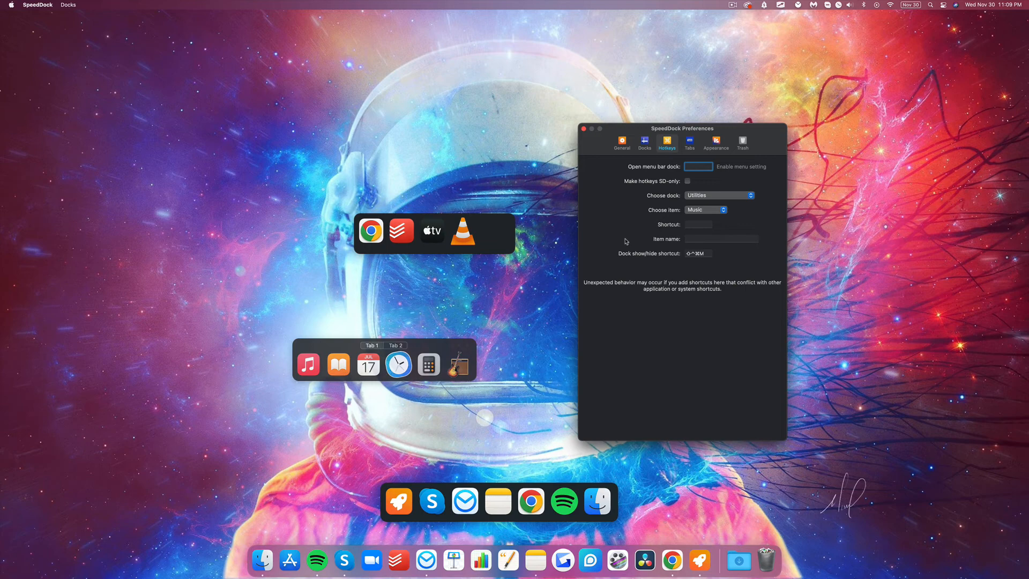
# Assign the shortcut Shift+Control+Option+Command+Z to the Music item of the Utilities dock
pyautogui.click(716, 196)
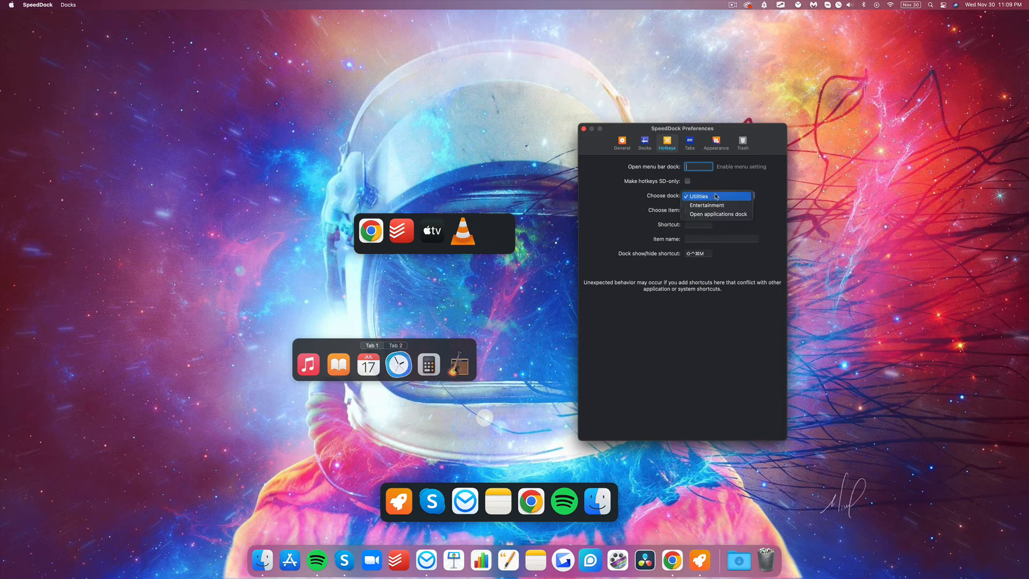
pyautogui.click(716, 196)
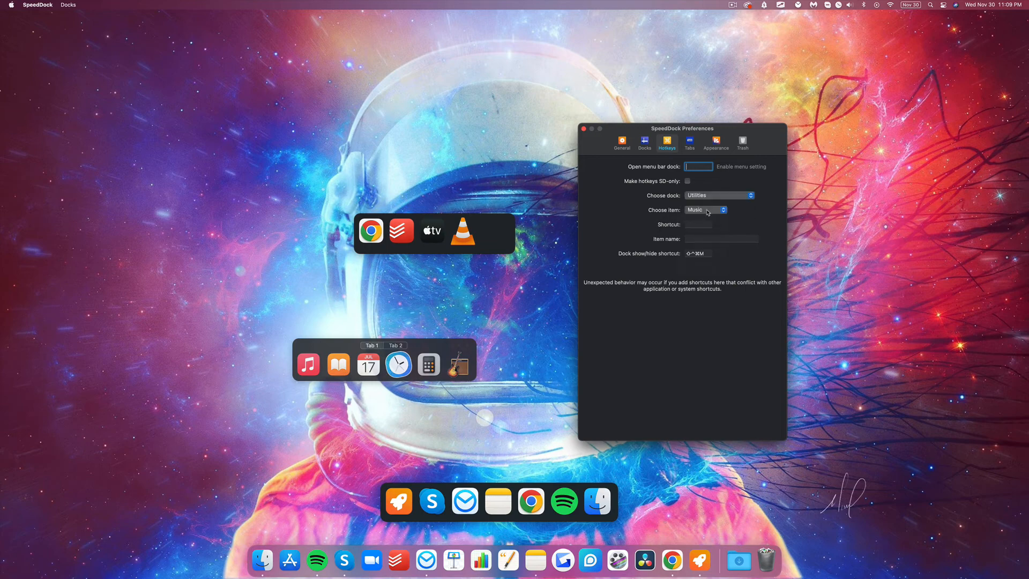
pyautogui.click(708, 213)
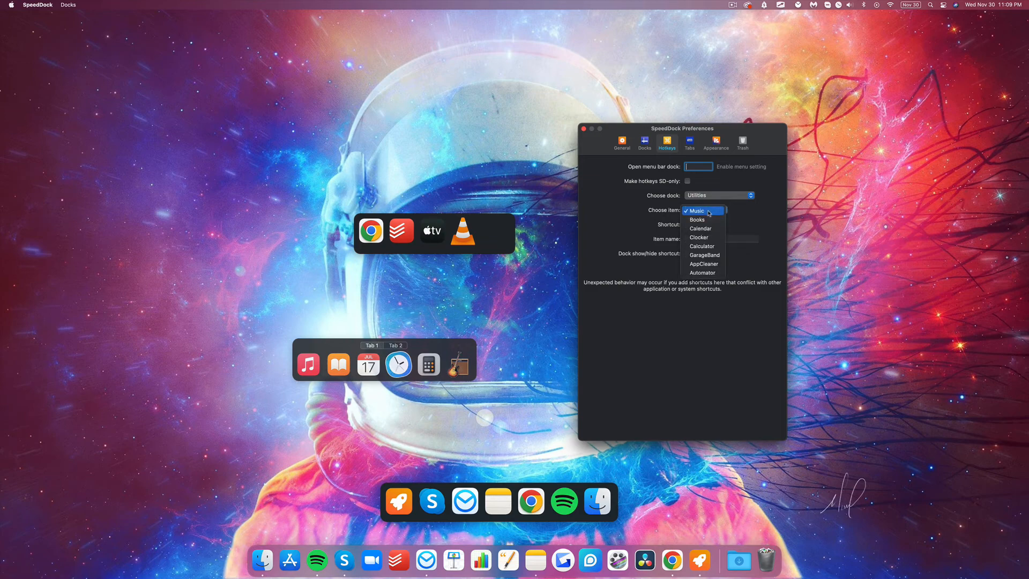
pyautogui.click(704, 212)
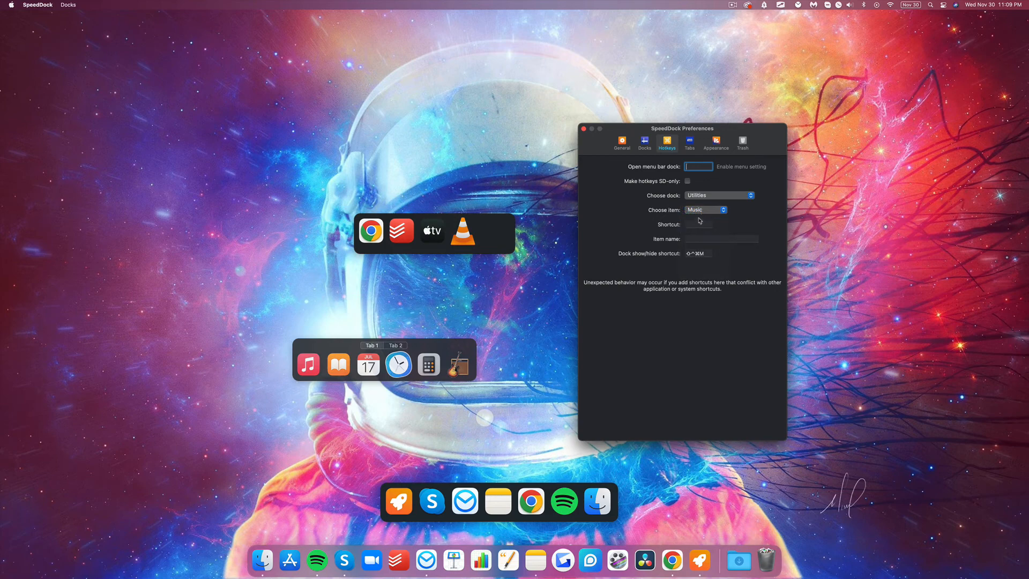
pyautogui.click(695, 225)
pyautogui.press('ctrl+alt+shift+super+z')
# Set the Utilities dock's show/hide shortcut to Shift+Control+Option+Command+X and close the preferences
pyautogui.click(694, 239)
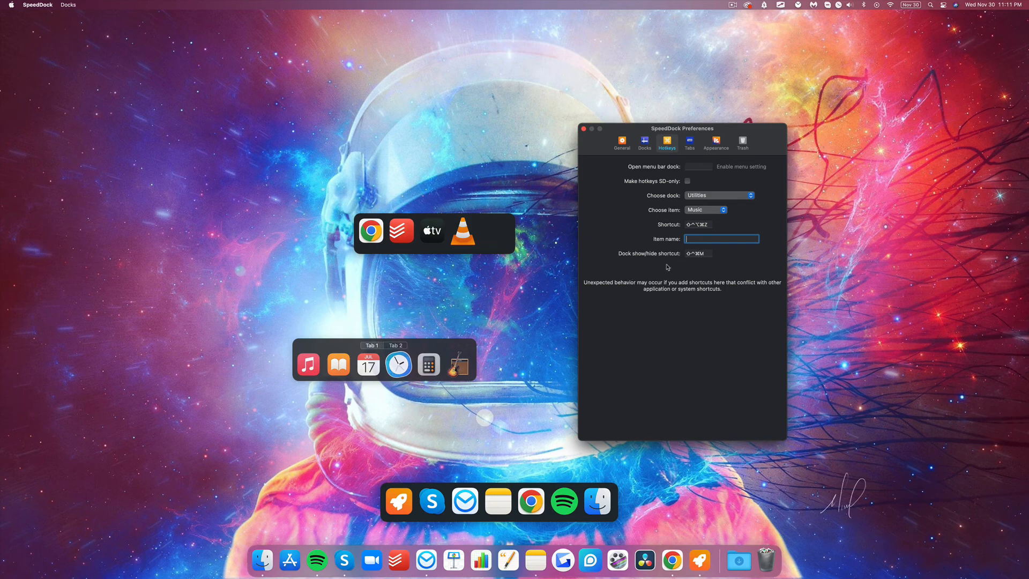
pyautogui.press('Tab')
pyautogui.press('shift+ctrl+alt+super+x')
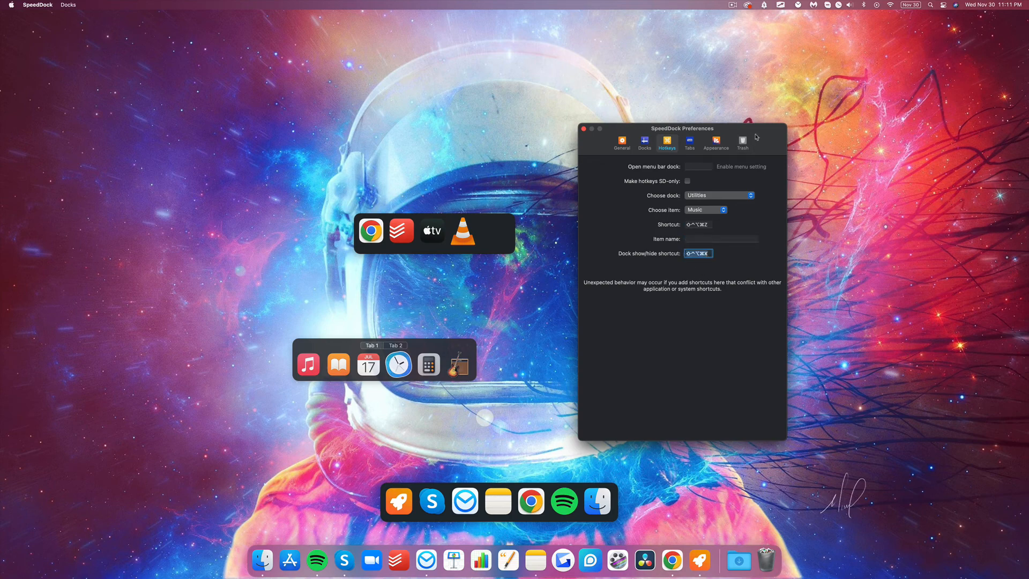
pyautogui.moveTo(756, 137); pyautogui.dragTo(782, 128)
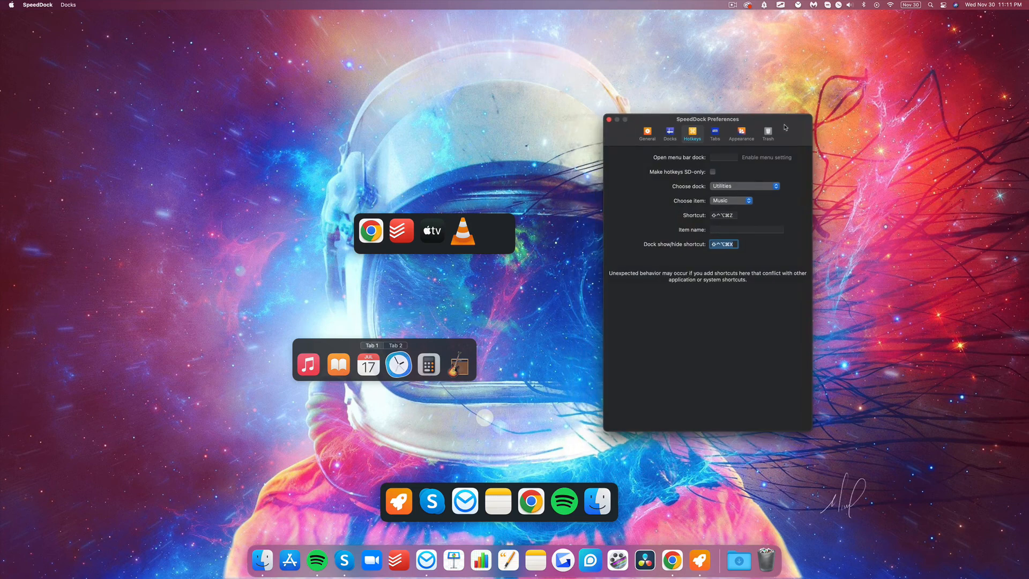
pyautogui.click(609, 120)
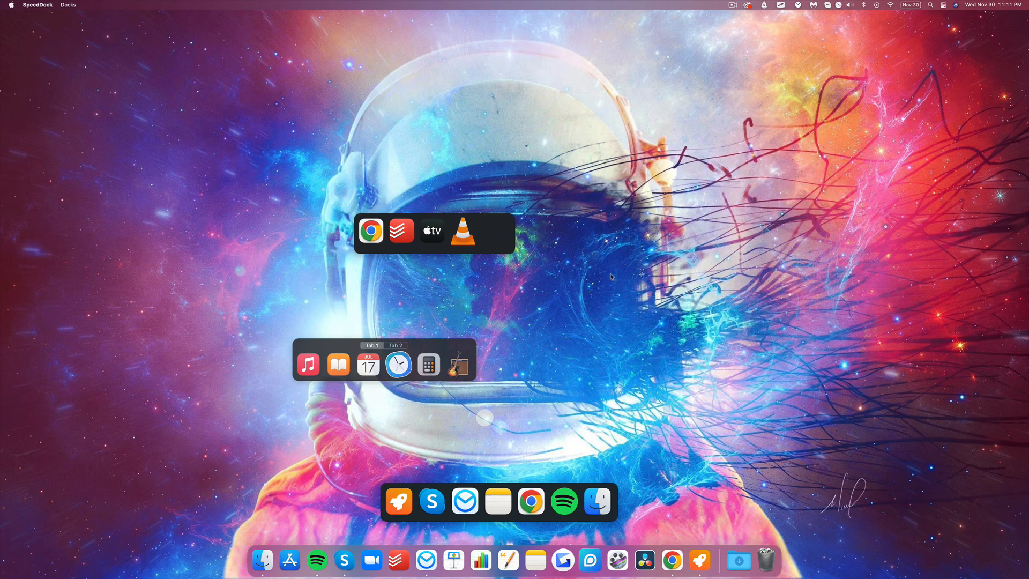
# Test the Music item's assigned shortcut by launching Music with it, and quit Music again
pyautogui.hotkey('ctrl', 'm')
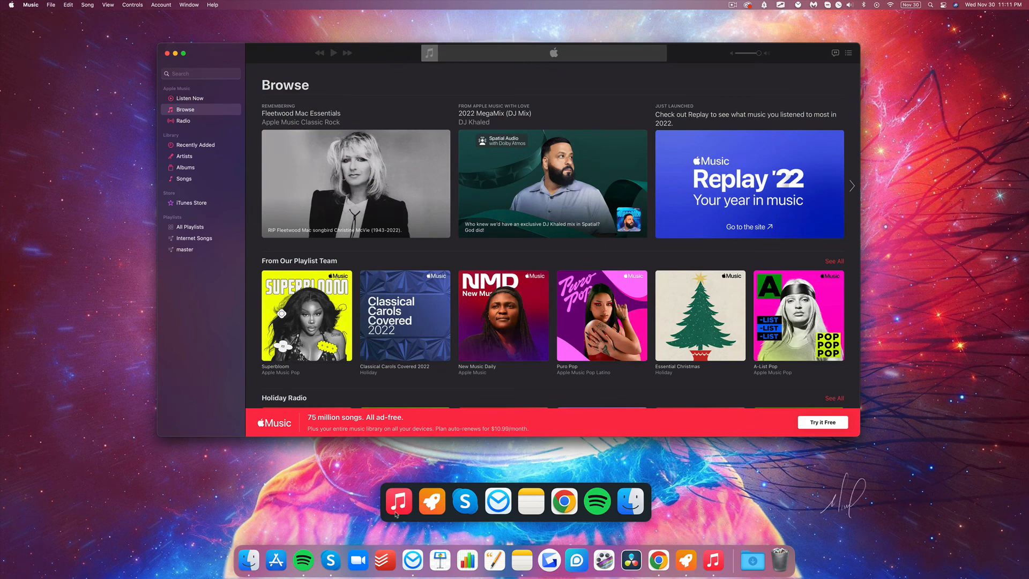
pyautogui.click(212, 345)
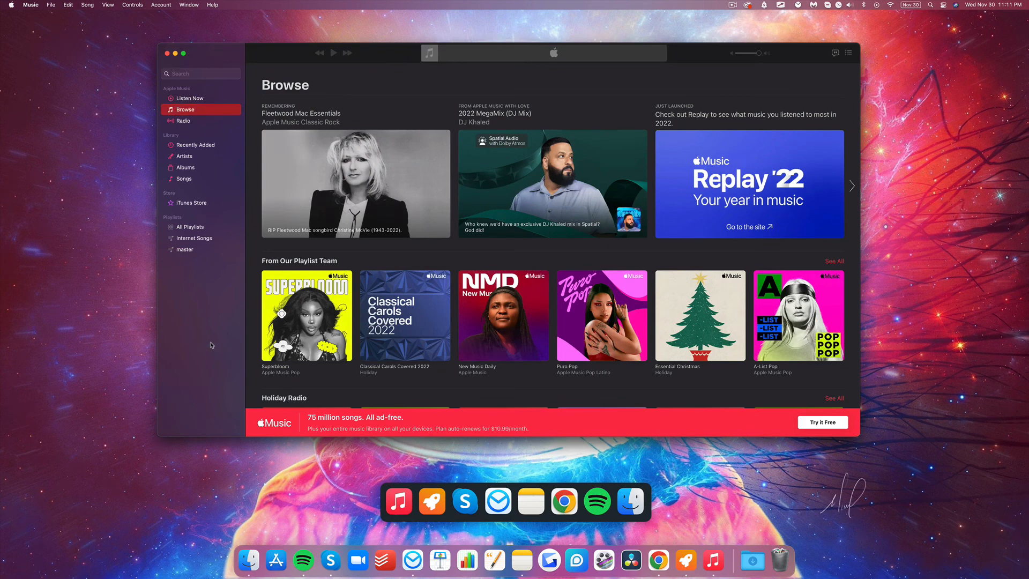
pyautogui.press('super+q')
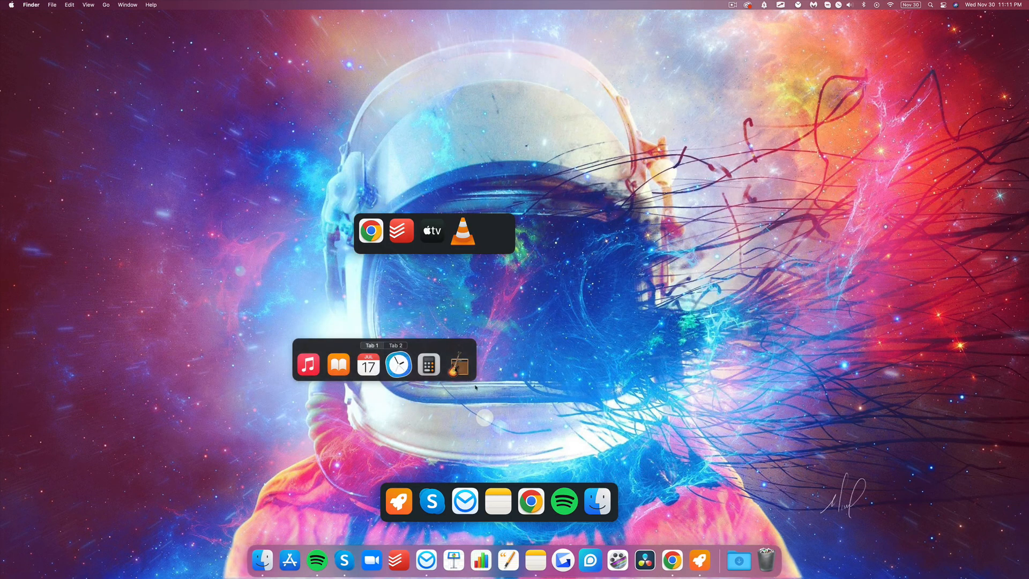
# Shift the Utilities dock rightward to sit below the Entertainment dock, and hide and show it with its shortcut
pyautogui.moveTo(465, 346); pyautogui.dragTo(547, 344)
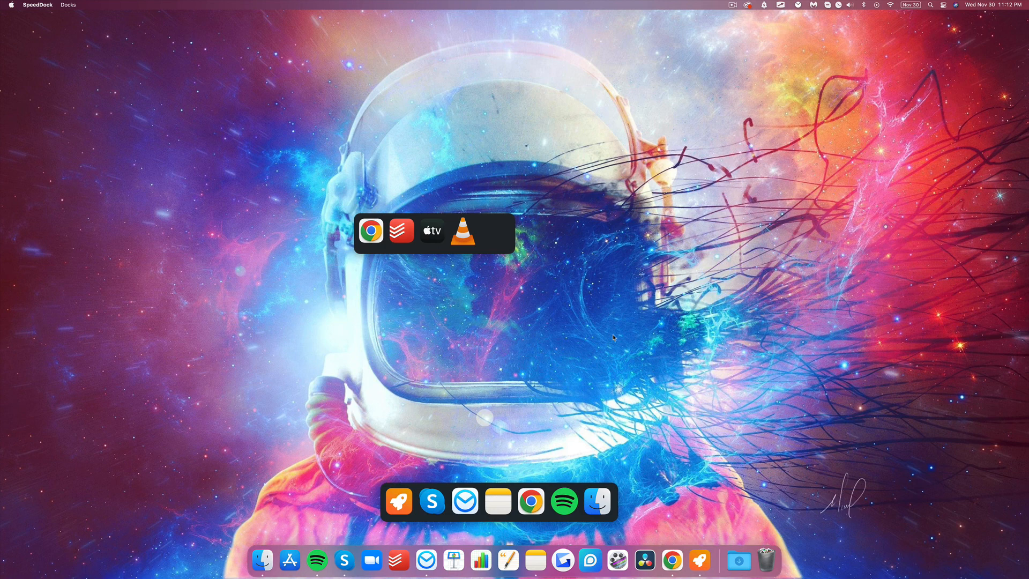
pyautogui.hotkey('alt', 'space')
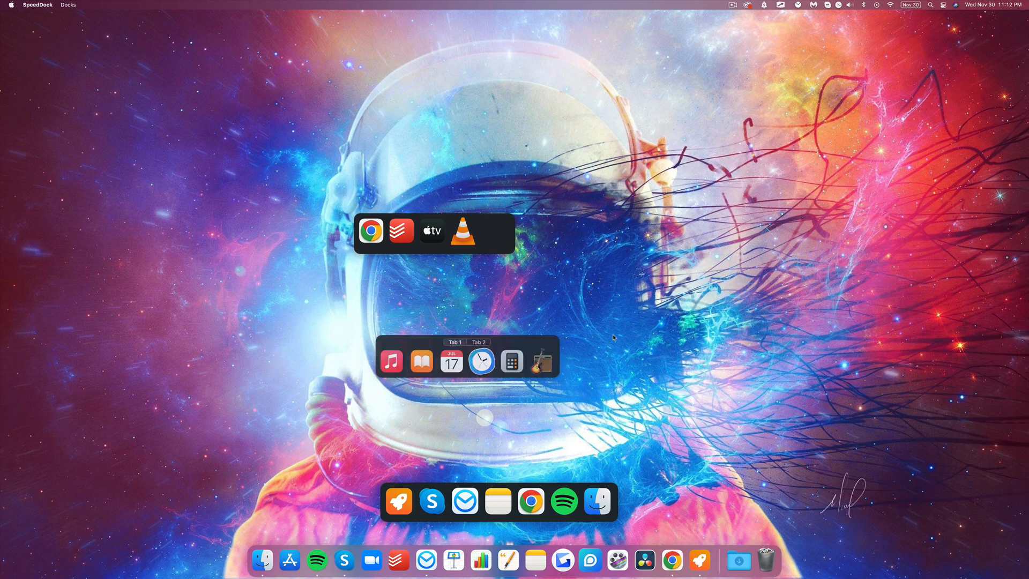